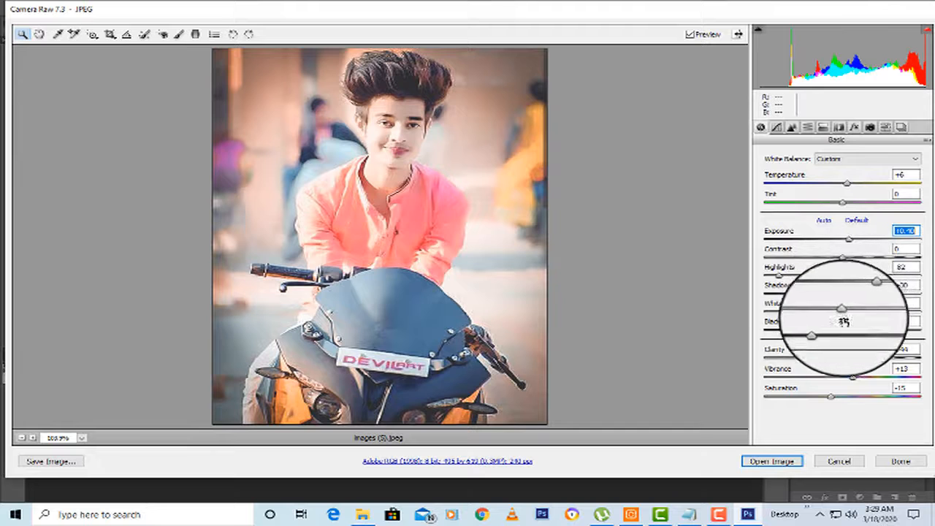
- Lower the photo's Whites to -13 in Camera Raw and open the image using its embedded colour profile
left_click_drag(850, 319, 833, 308)
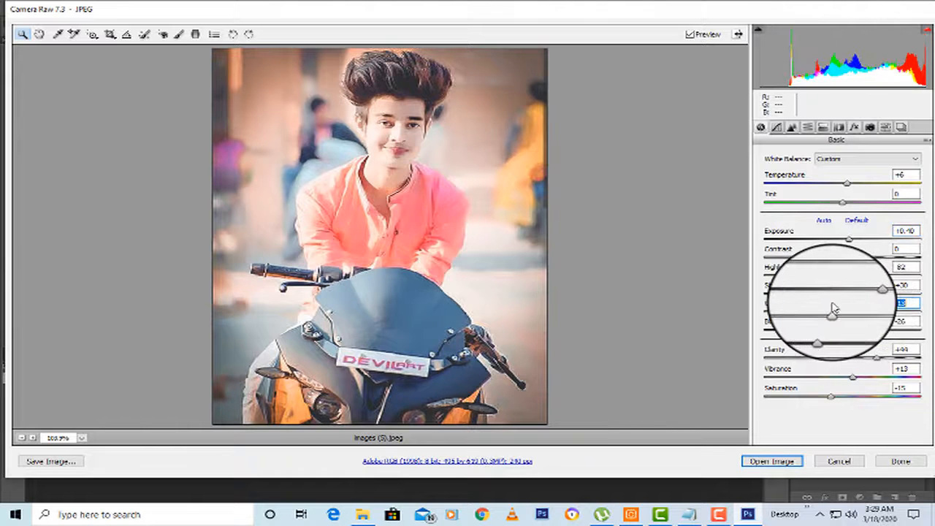
left_click(772, 461)
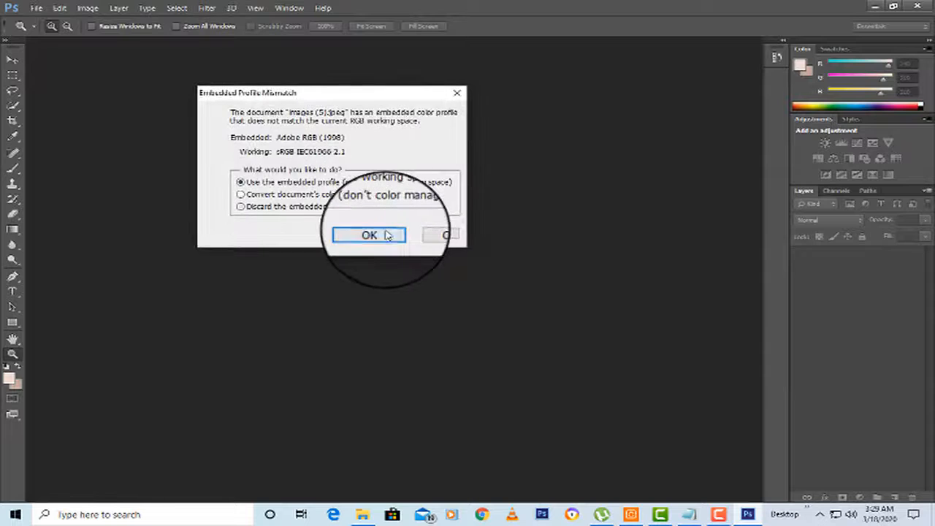
left_click(386, 235)
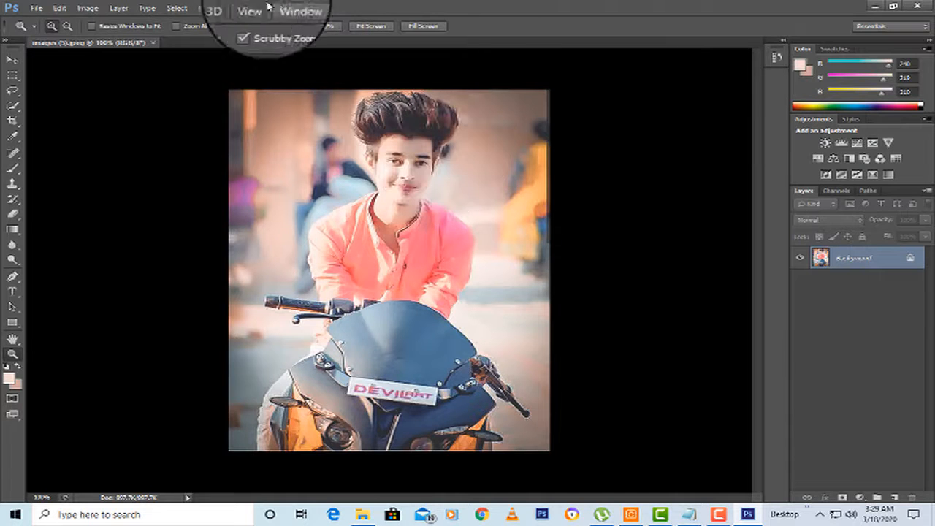
- Open the Liquify filter and reshape the side of the hair using a brush size of 70
left_click(213, 10)
left_click(256, 86)
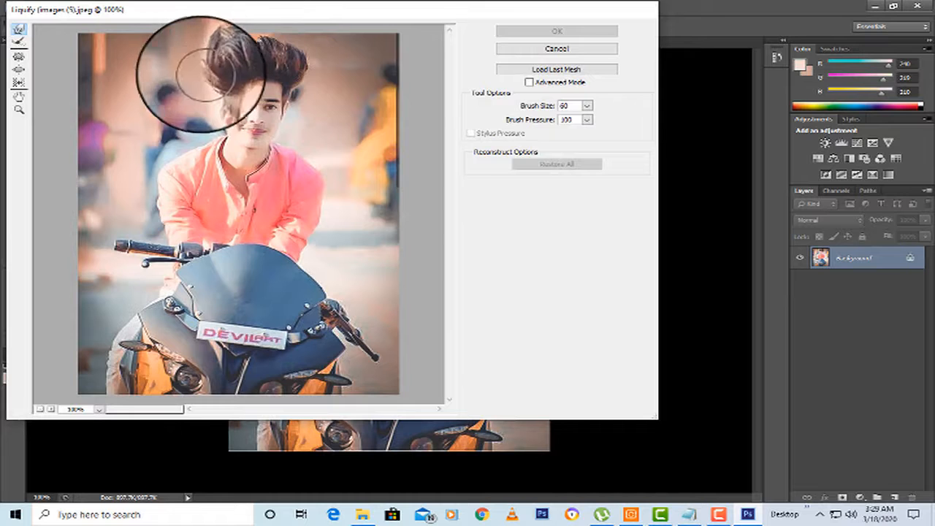
key("bracketright")
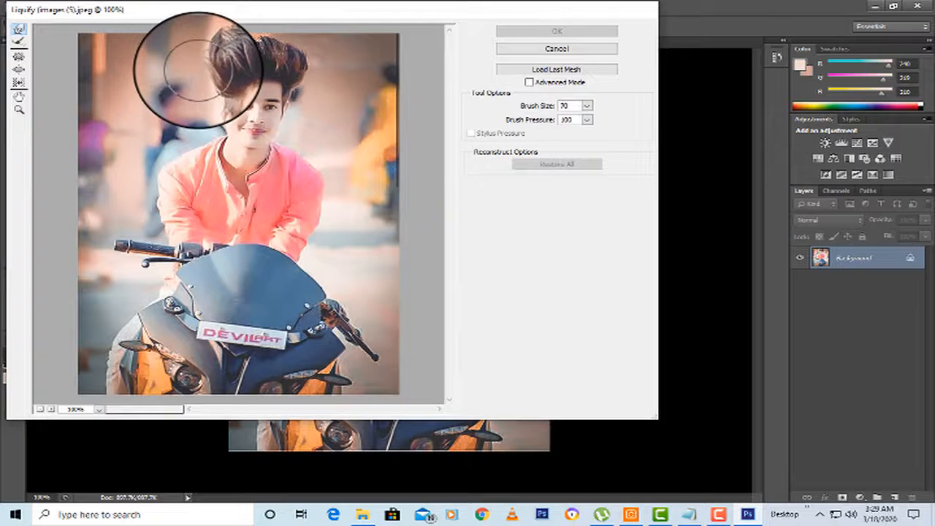
mouse_move(197, 70)
left_mouse_down()
mouse_move(288, 34)
mouse_move(303, 63)
left_mouse_up()
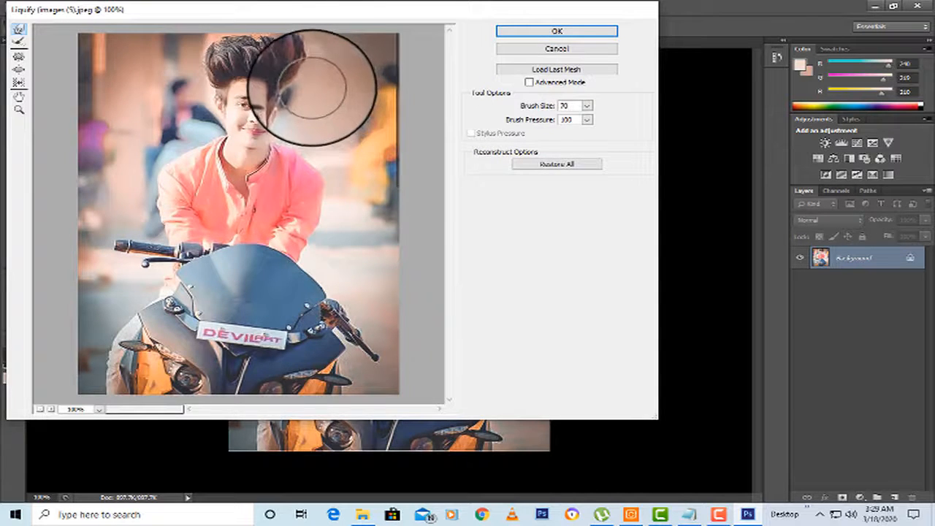
- Reshape the opposite edge of the hair with the size 70 brush, undo the last stray stroke and apply Liquify
key("bracketleft")
key("bracketleft")
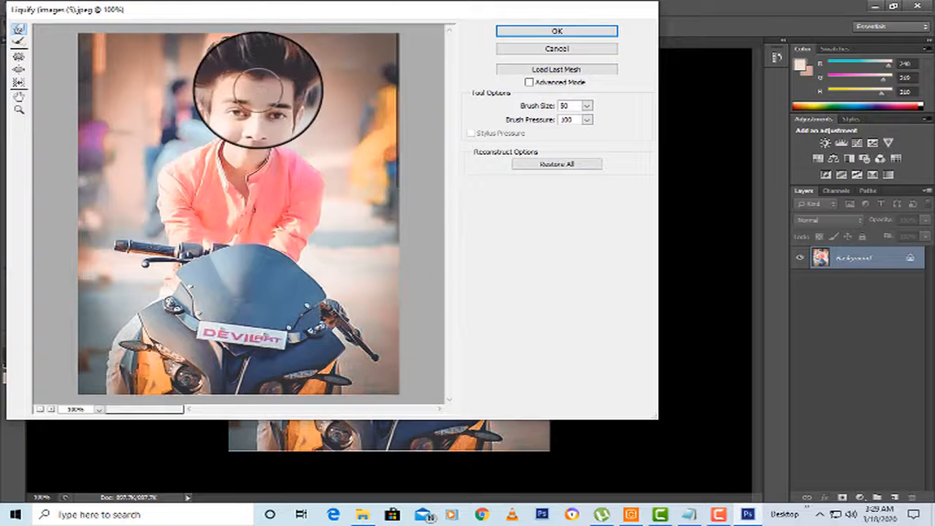
key("bracketright")
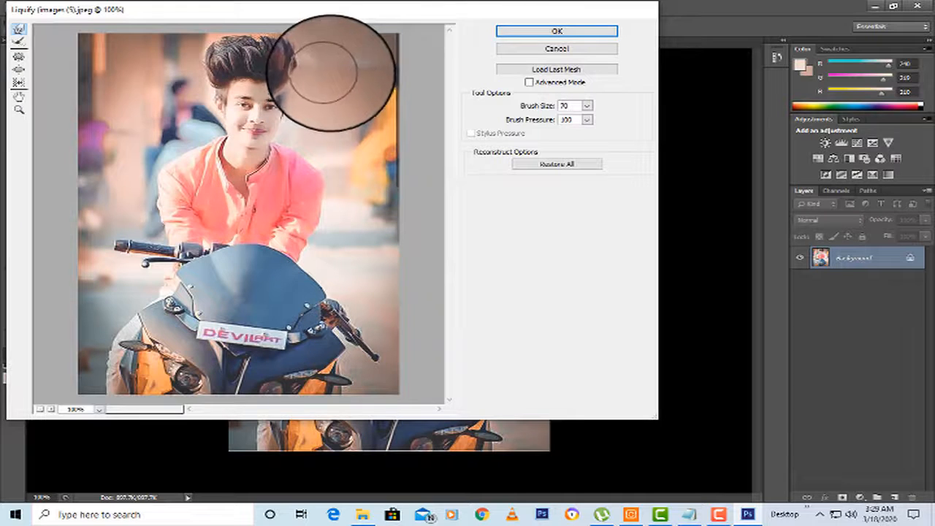
left_click_drag(330, 71, 318, 69)
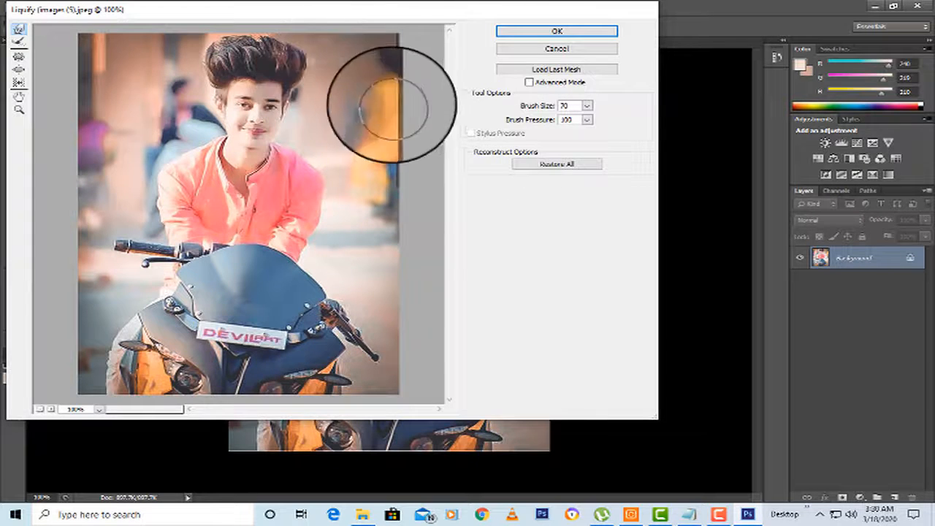
mouse_move(392, 98)
left_mouse_down()
mouse_move(310, 99)
mouse_move(280, 117)
mouse_move(203, 87)
left_mouse_up()
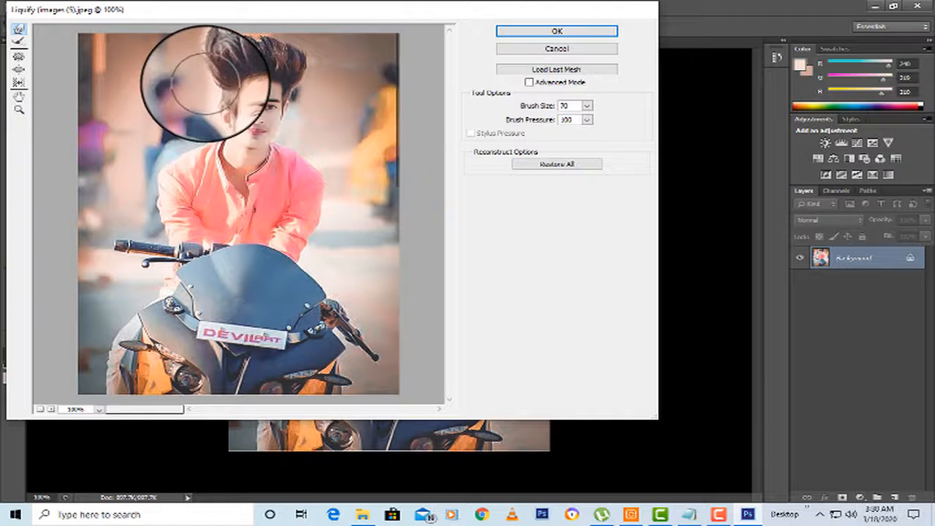
key("ctrl+z")
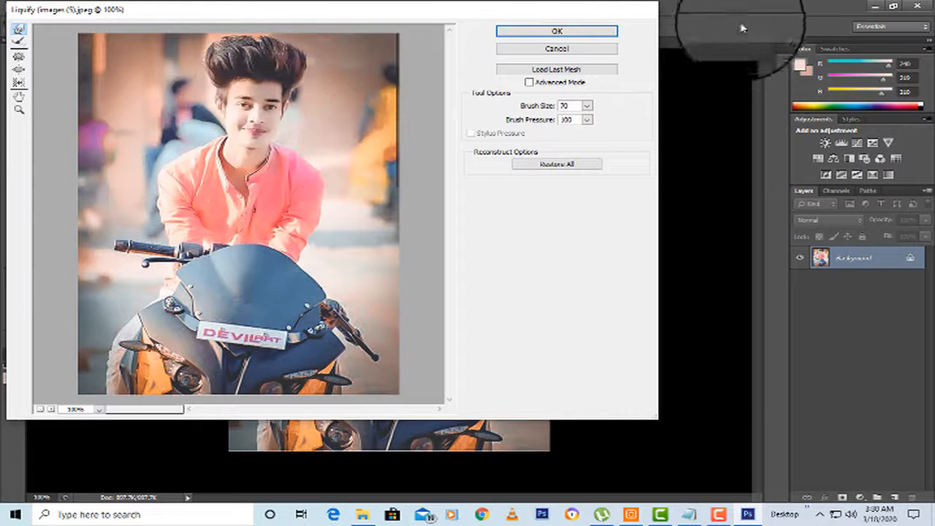
left_click(613, 33)
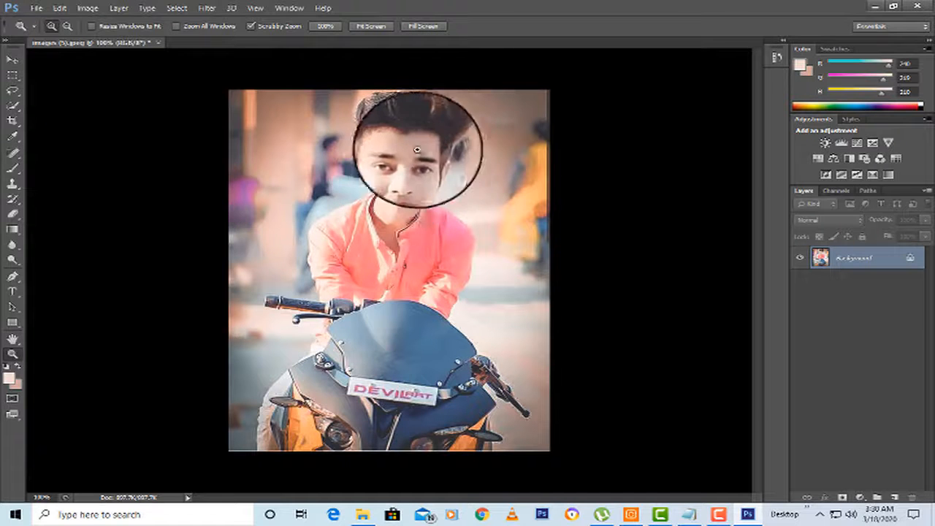
- Retouch the skin around the eyebrow with the Clone Stamp, sampling clean skin from the forehead
left_click(425, 162)
left_click(426, 162)
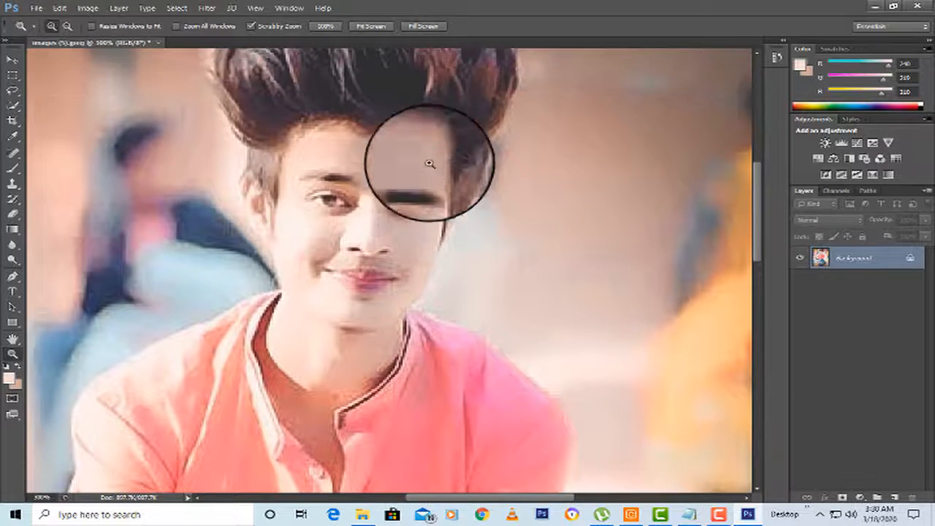
left_click(12, 184)
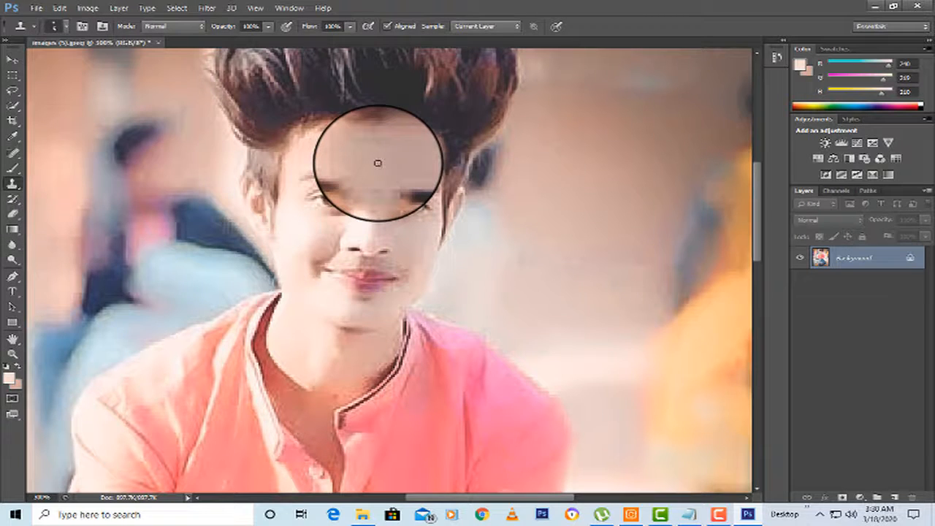
left_click(424, 161, "alt")
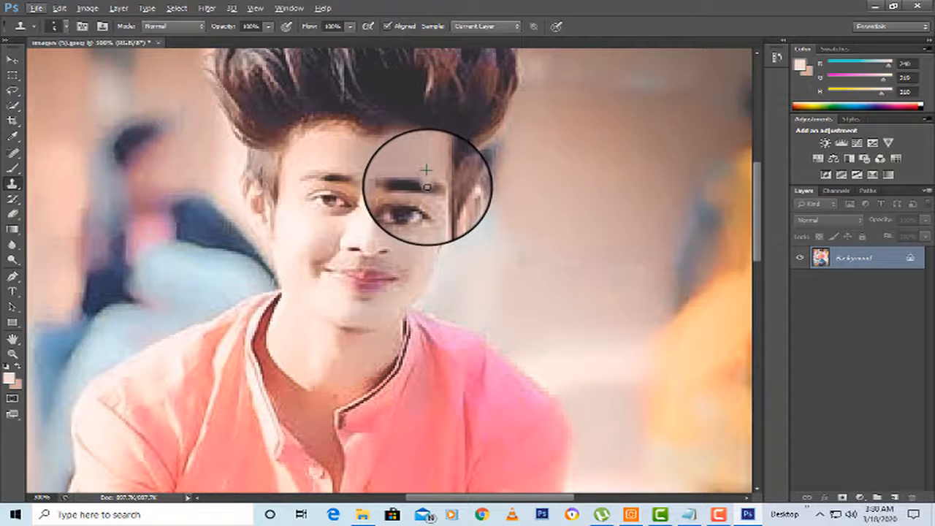
left_click(12, 354)
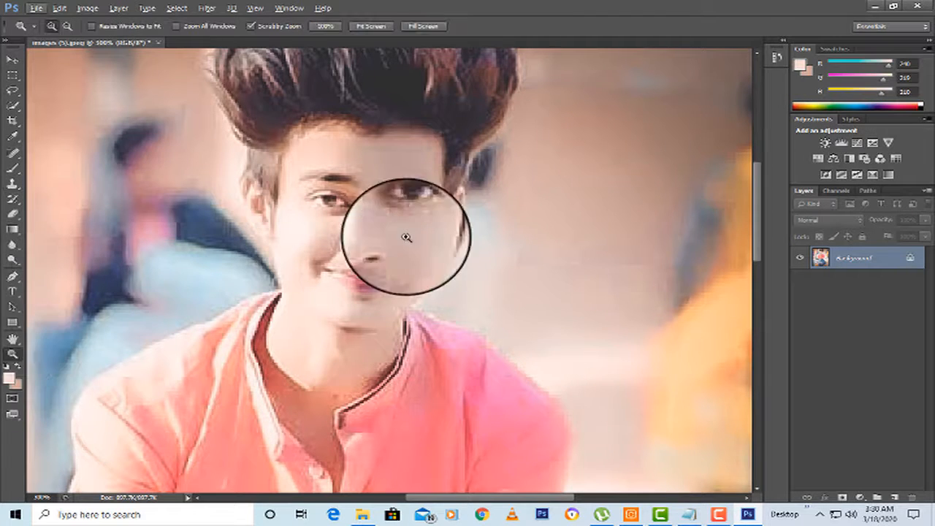
right_click(398, 232)
left_click(439, 244)
right_click(429, 155)
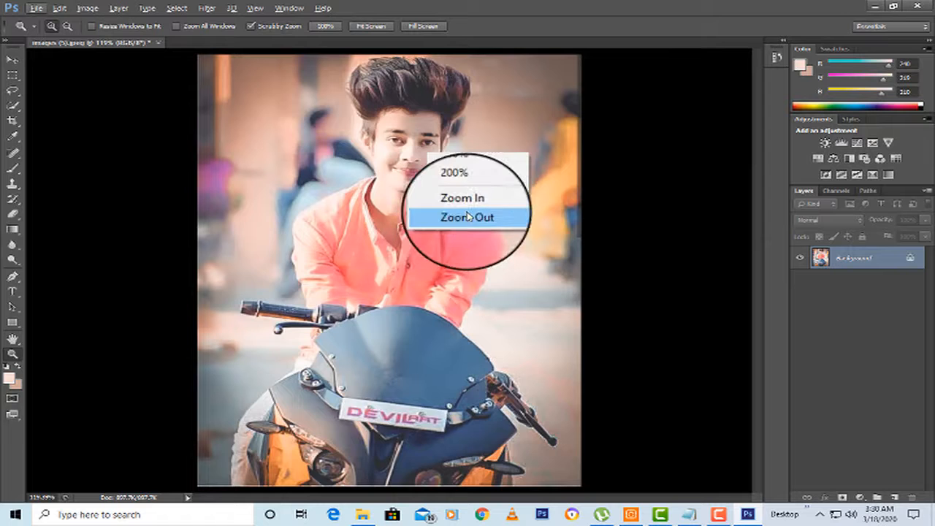
left_click(449, 216)
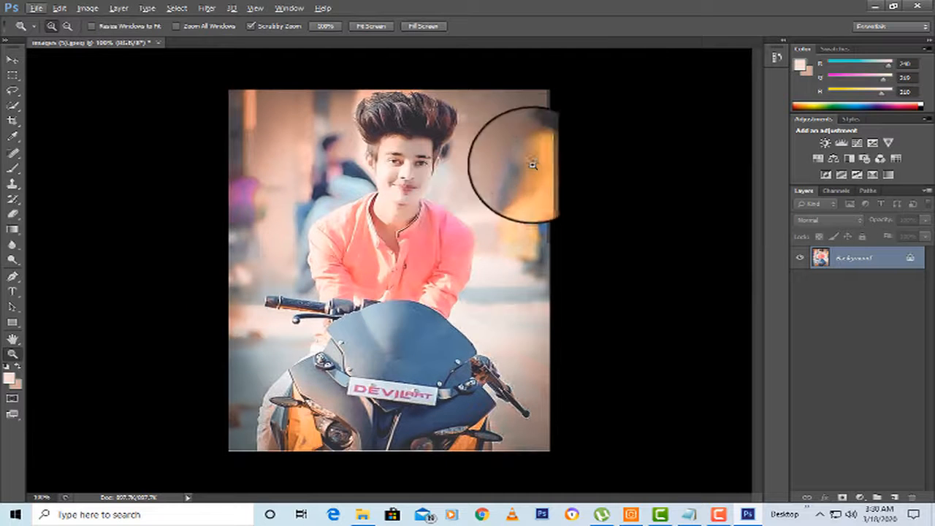
- Add a Color Lookup adjustment layer using the 2Strip.look 3DLUT file
left_click(896, 159)
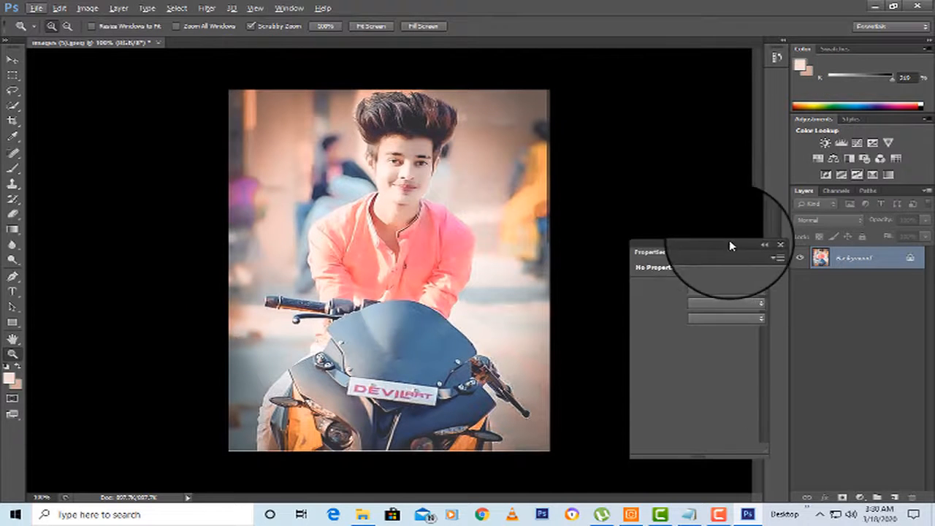
left_click(721, 288)
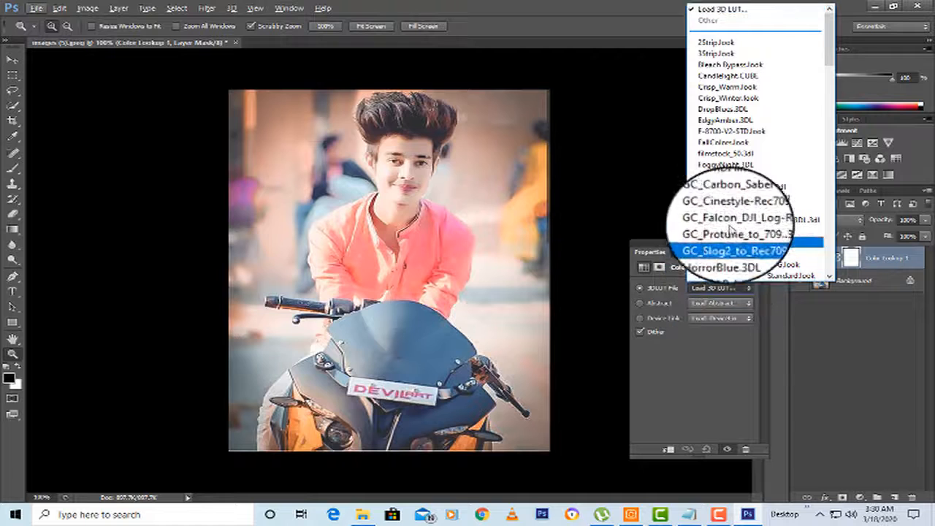
left_click(716, 42)
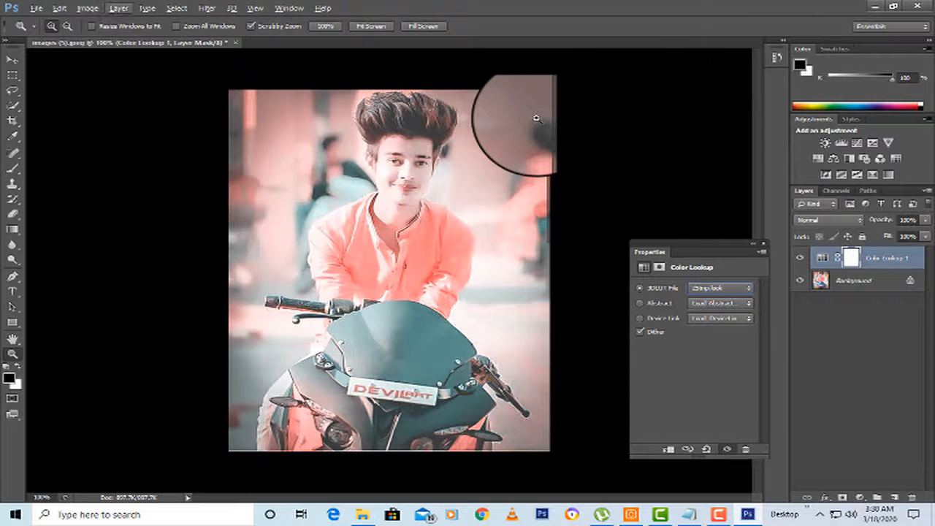
- Change the Color Lookup layer's 3DLUT file to 3Strip.look and close its properties
left_click(724, 288)
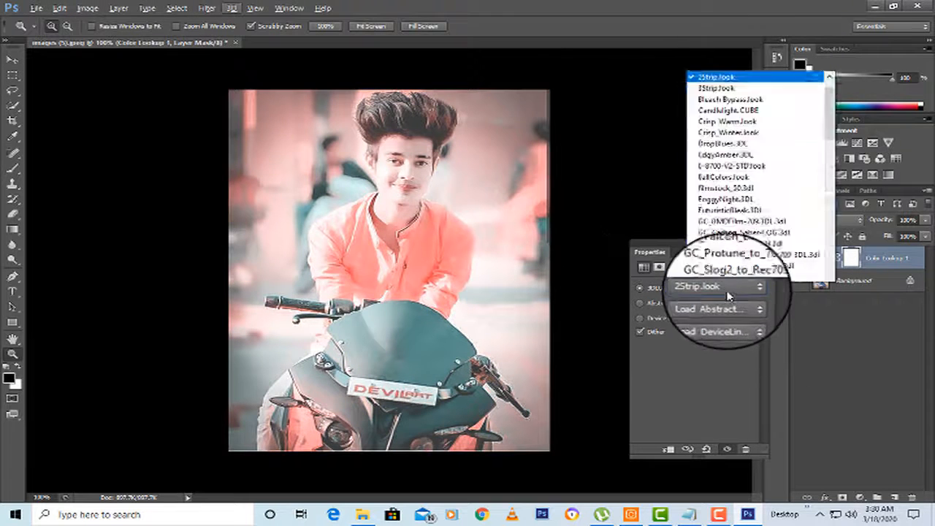
left_click(755, 17)
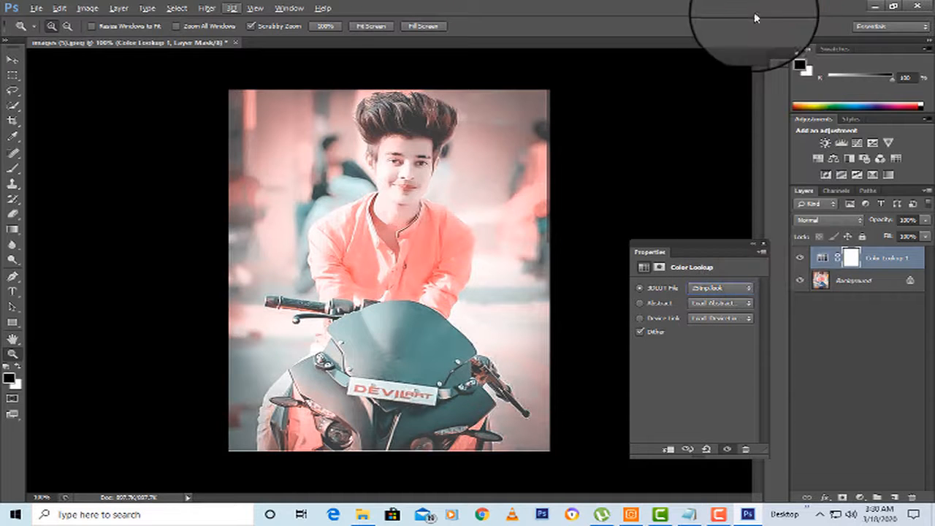
left_click(723, 288)
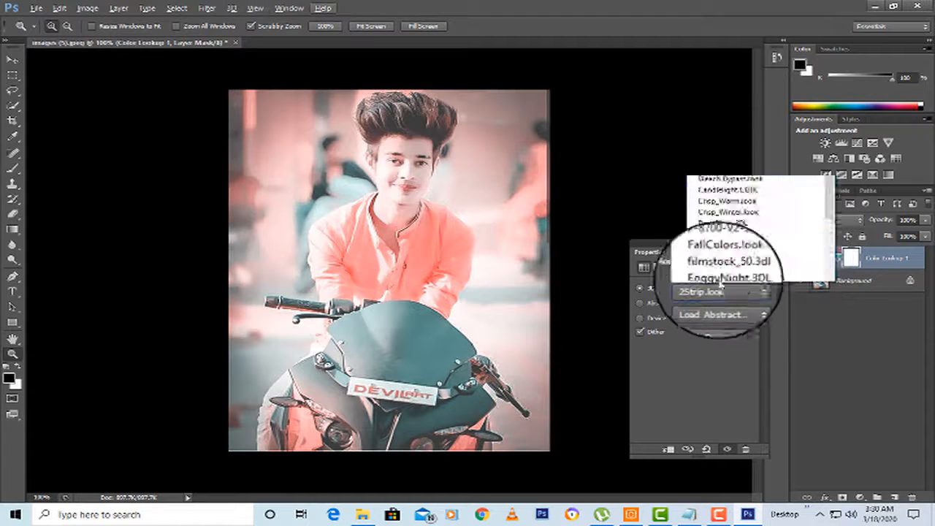
left_click(774, 14)
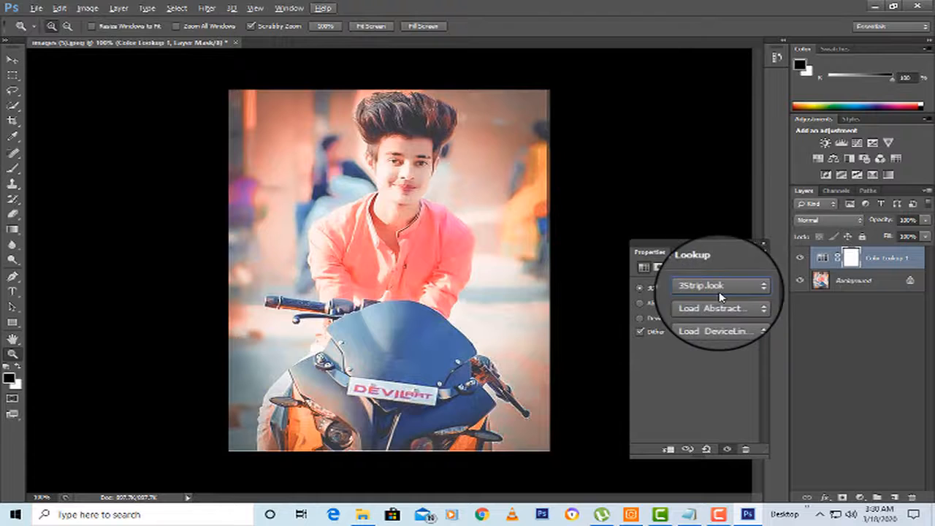
left_click(764, 243)
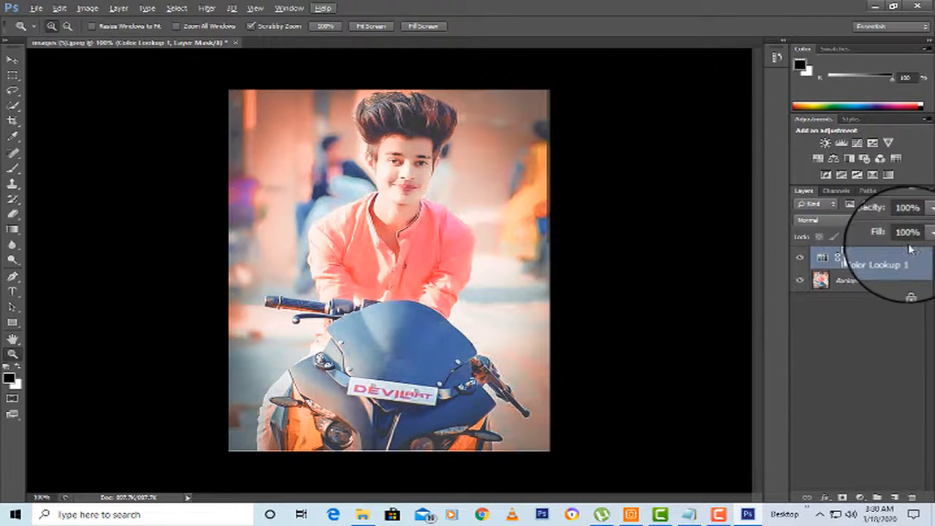
- Reduce the Color Lookup layer's fill to 66% and brush black over the face on its mask at low opacity
left_click_drag(925, 241, 896, 251)
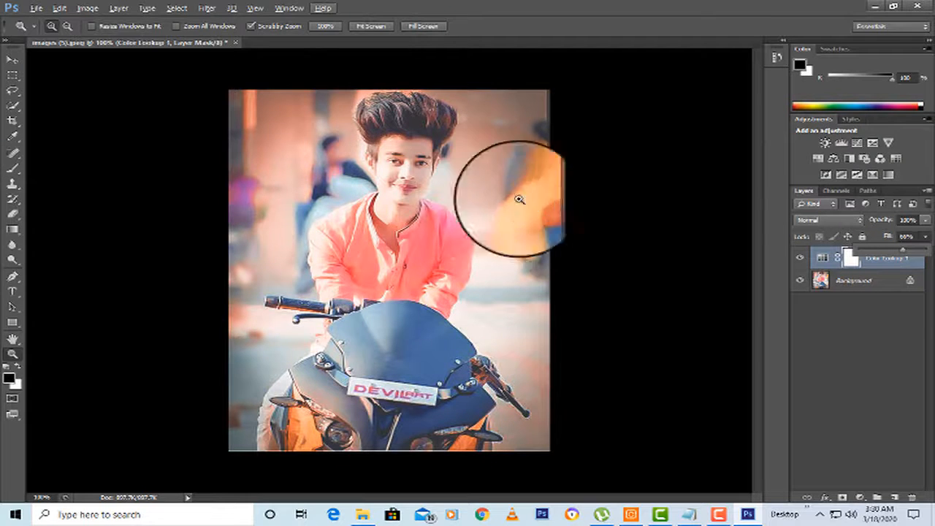
left_click(18, 169)
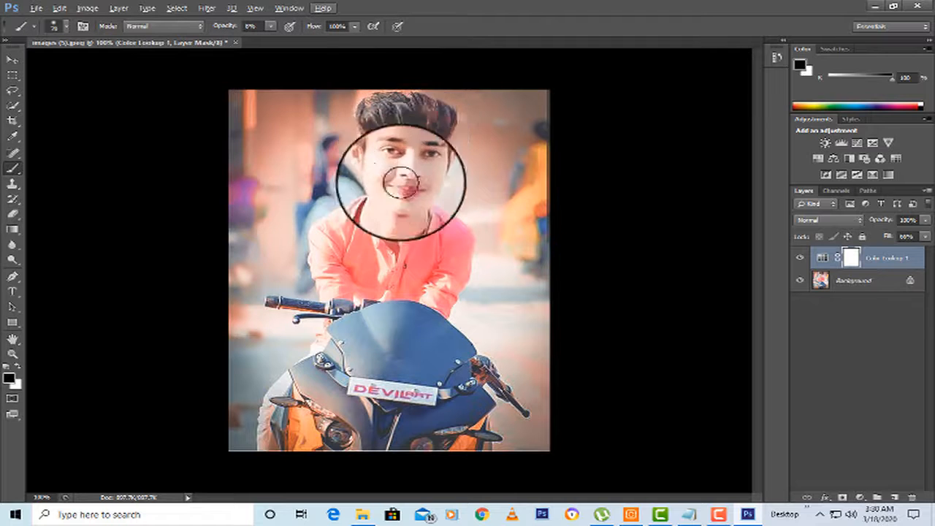
mouse_move(401, 183)
left_mouse_down()
mouse_move(388, 204)
mouse_move(390, 171)
mouse_move(401, 171)
mouse_move(387, 175)
mouse_move(390, 205)
mouse_move(390, 176)
mouse_move(411, 183)
mouse_move(415, 161)
mouse_move(397, 179)
mouse_move(394, 159)
mouse_move(411, 145)
mouse_move(414, 157)
mouse_move(411, 144)
mouse_move(409, 154)
mouse_move(386, 138)
mouse_move(420, 146)
left_mouse_up()
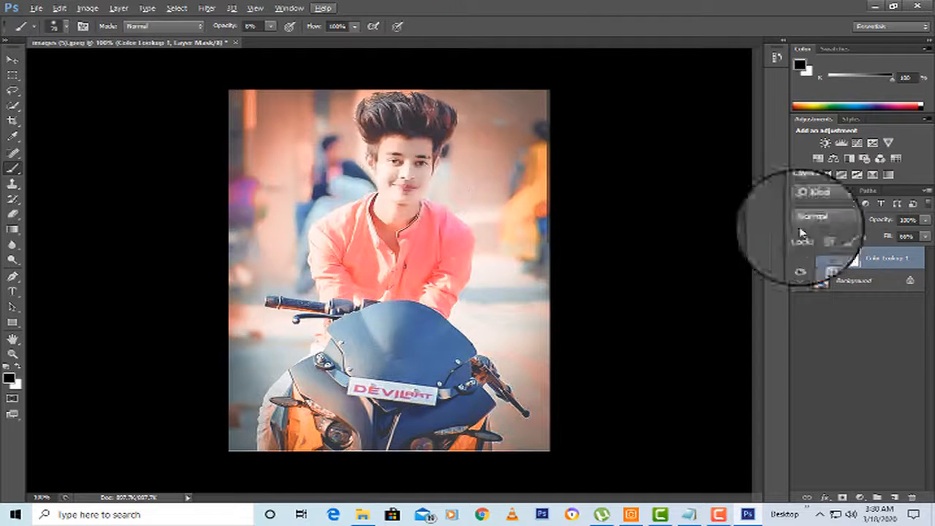
- Add a Selective Color adjustment layer and set the Reds to Magenta +29 and Yellow -13, with Black slightly lowered
left_click(888, 175)
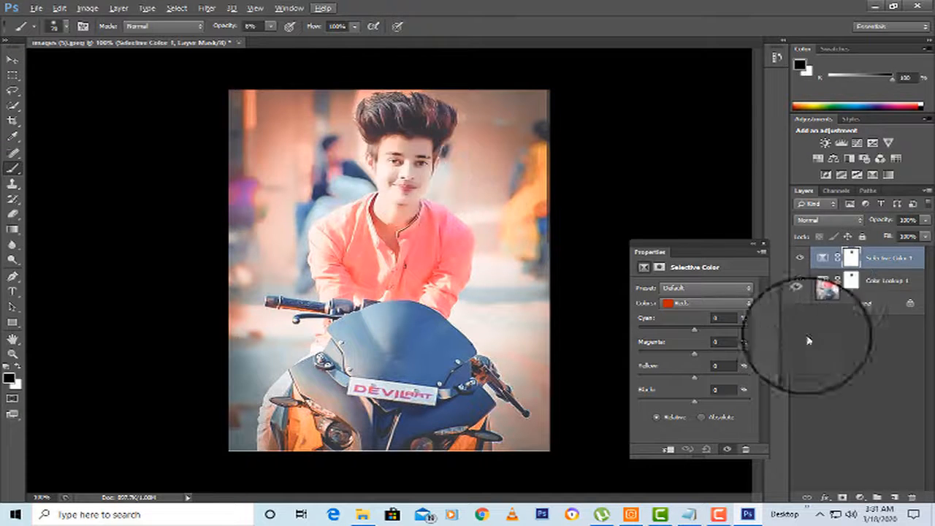
left_click_drag(692, 379, 725, 358)
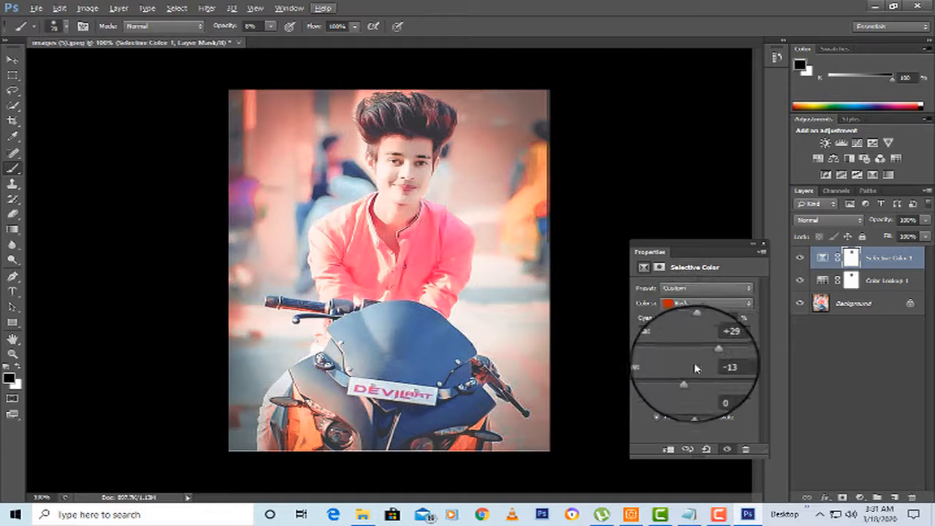
left_click_drag(688, 407, 710, 419)
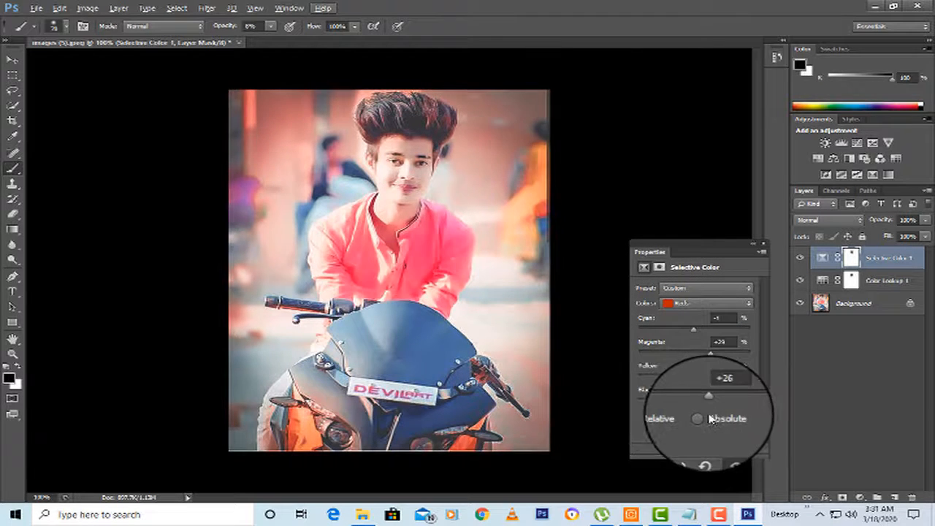
left_click(687, 417)
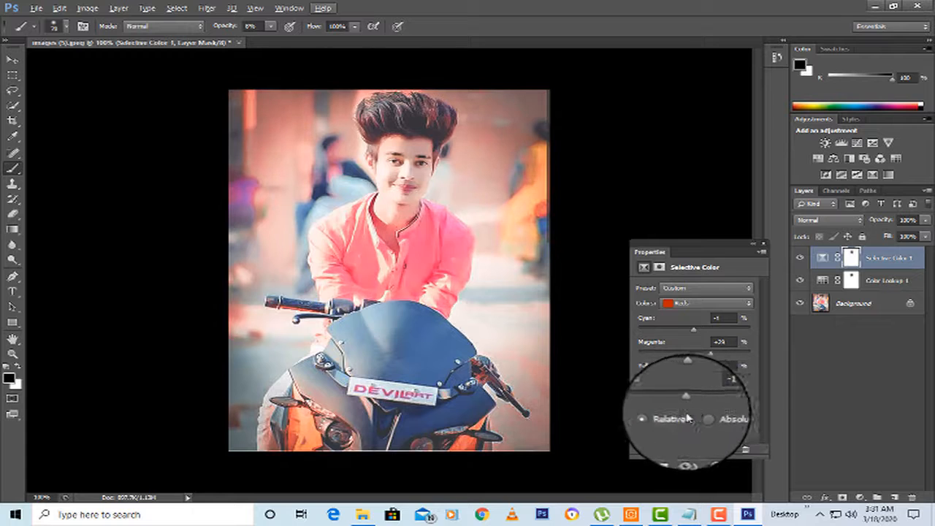
- Switch the Selective Color adjustment to Whites and increase their Cyan
left_click(686, 306)
left_click(690, 365)
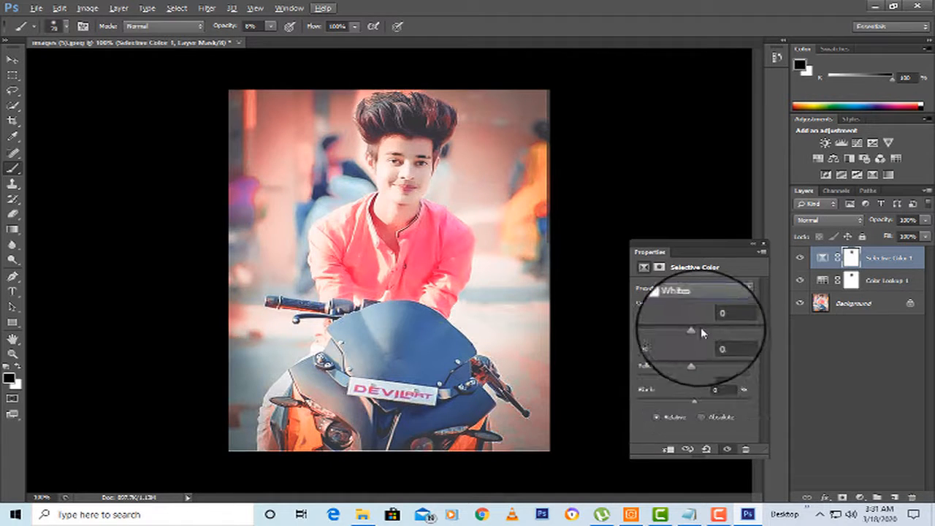
left_click_drag(695, 330, 723, 331)
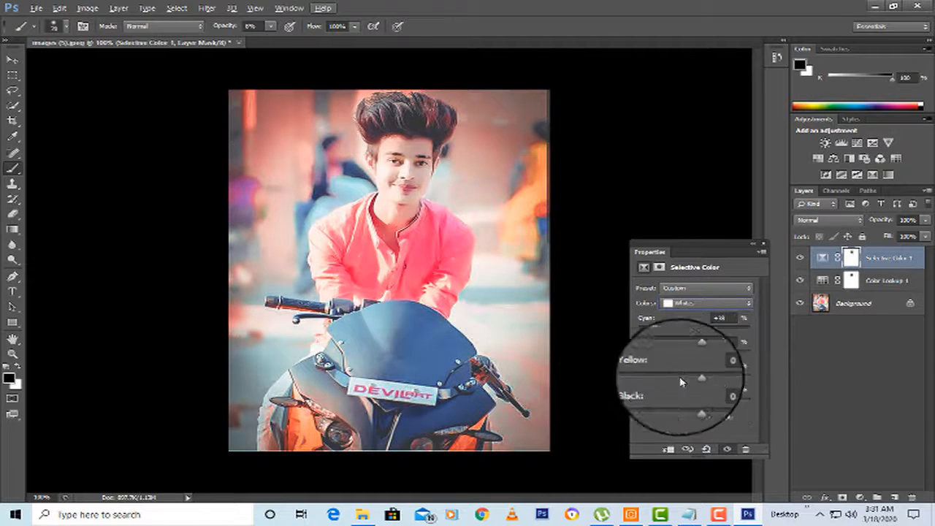
- Set the Whites' Yellow to +21 in the Selective Color adjustment and close its properties
left_click_drag(682, 380, 716, 388)
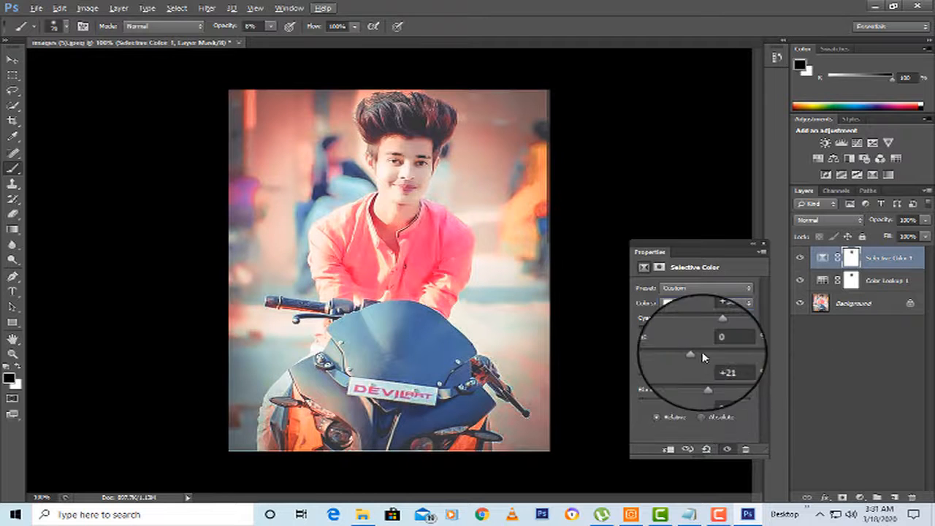
left_click(764, 244)
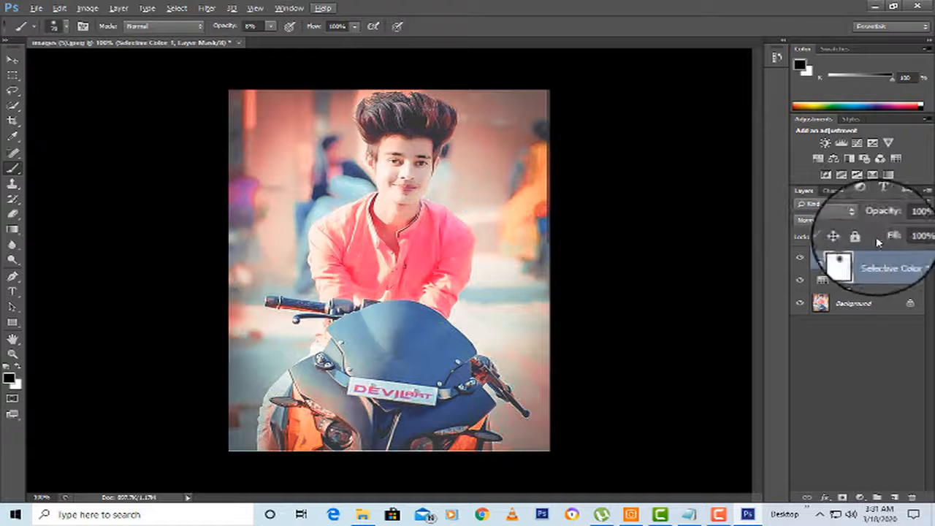
- Duplicate the Background layer and convert the copy to a smart object
left_click_drag(891, 305, 895, 496)
right_click(840, 305)
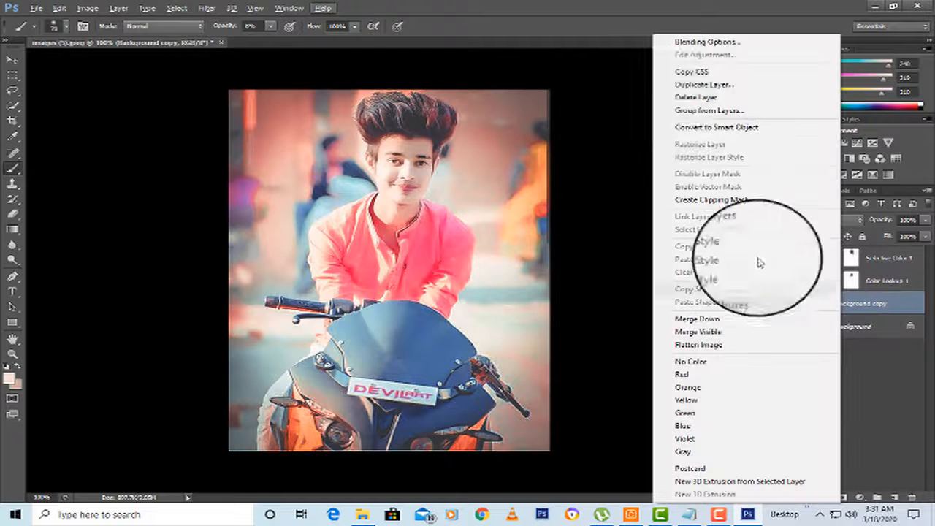
left_click(673, 127)
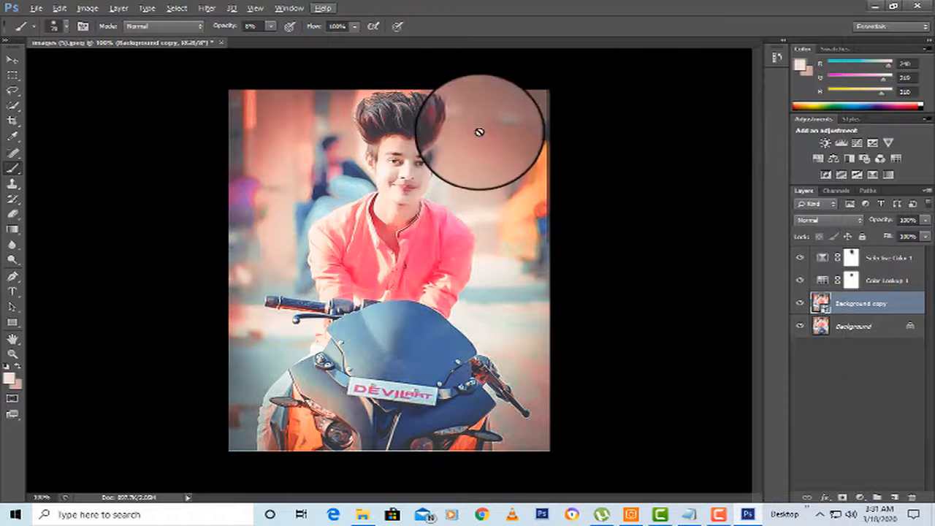
left_click(207, 9)
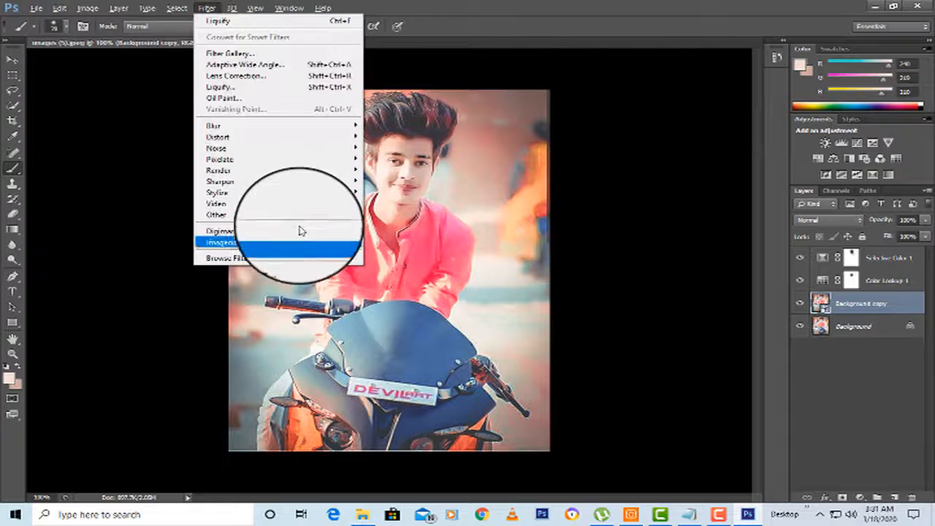
mouse_move(305, 219)
left_click(391, 214)
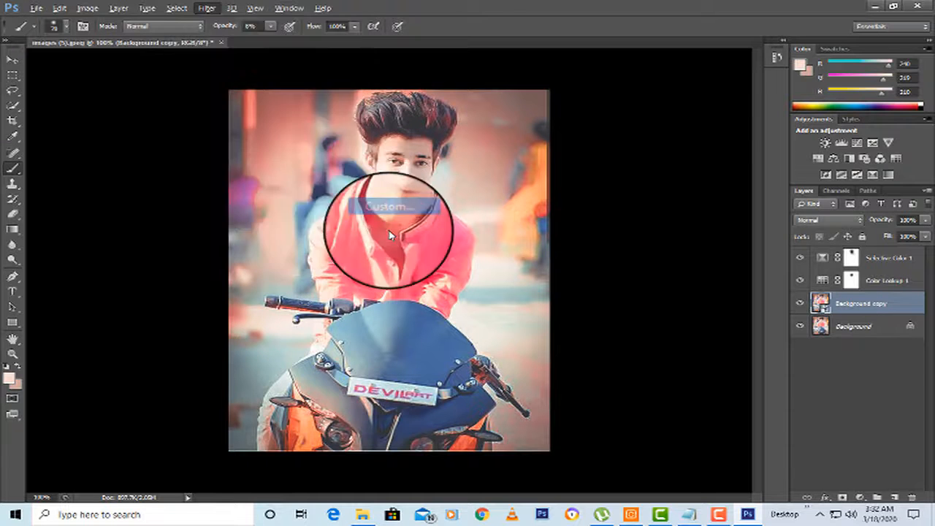
left_click(626, 154)
key("b")
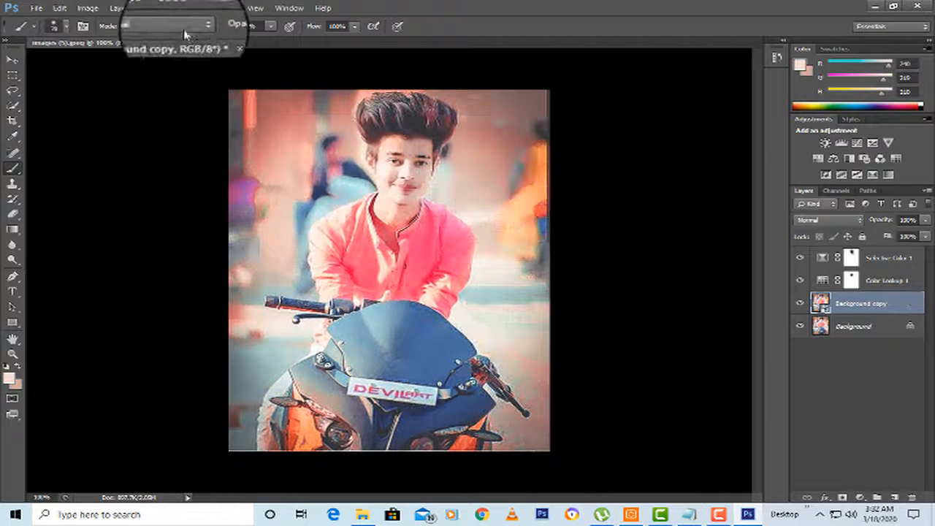
- Apply a High Pass filter with a radius of 2.2 pixels to Background copy and set the layer's blending mode to Overlay
left_click(206, 7)
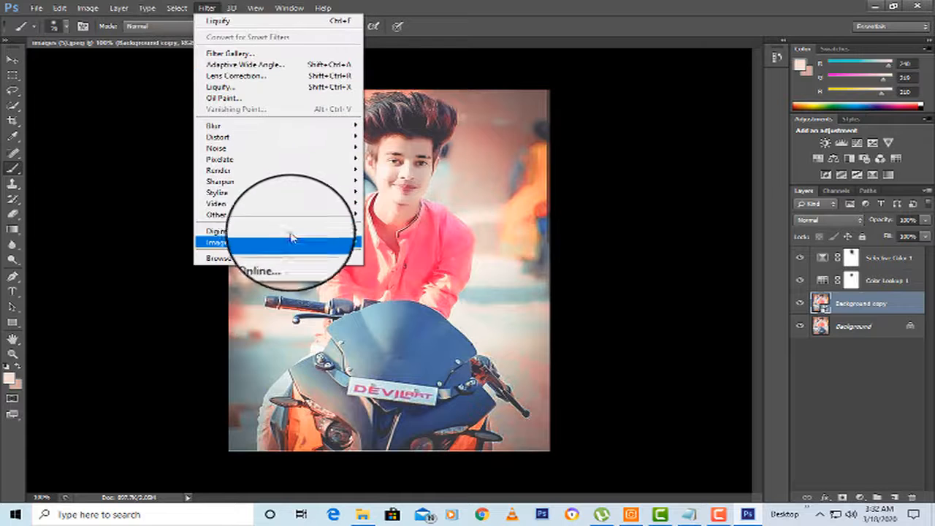
mouse_move(358, 231)
left_click(385, 226)
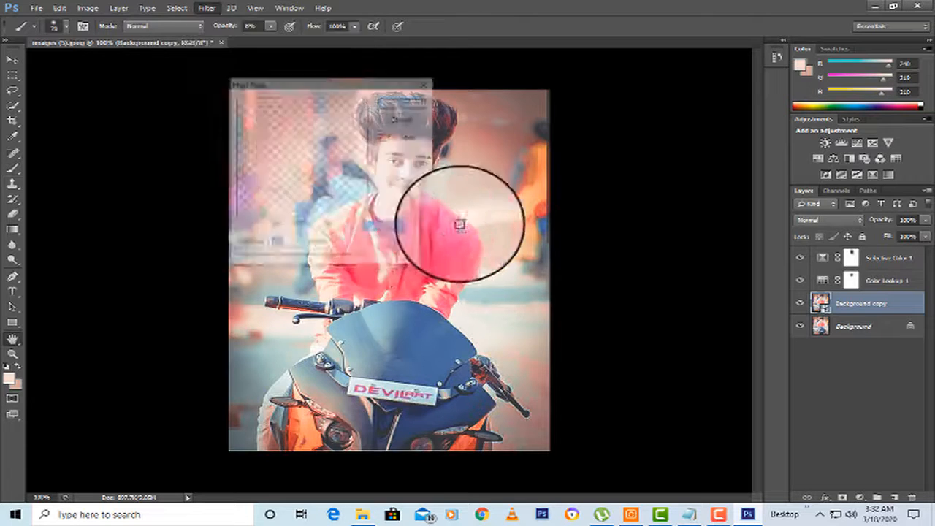
left_click_drag(380, 88, 603, 171)
left_click_drag(514, 355, 491, 358)
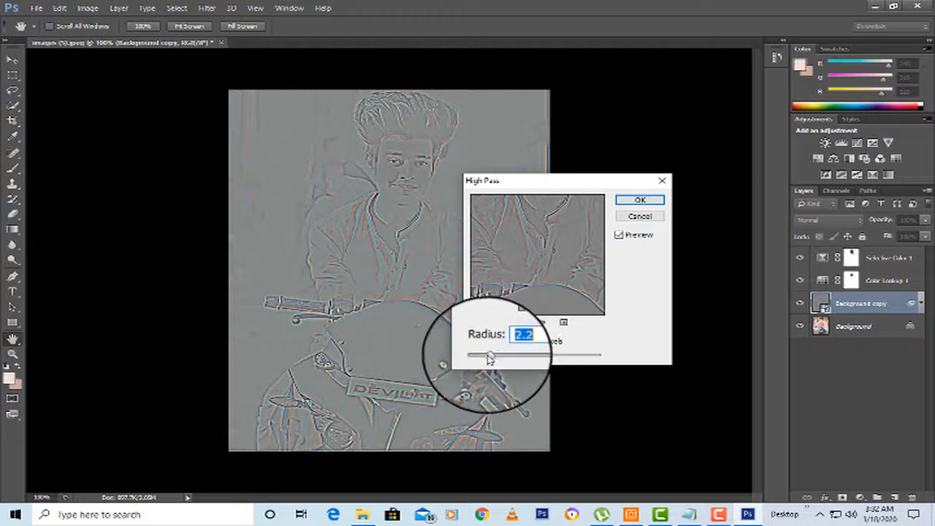
left_click(638, 200)
key("b")
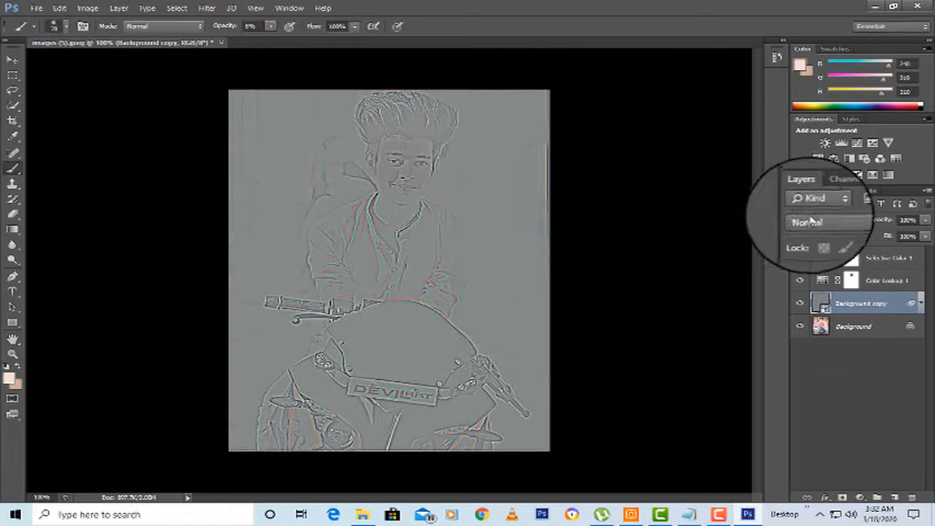
left_click(811, 220)
left_click(812, 146)
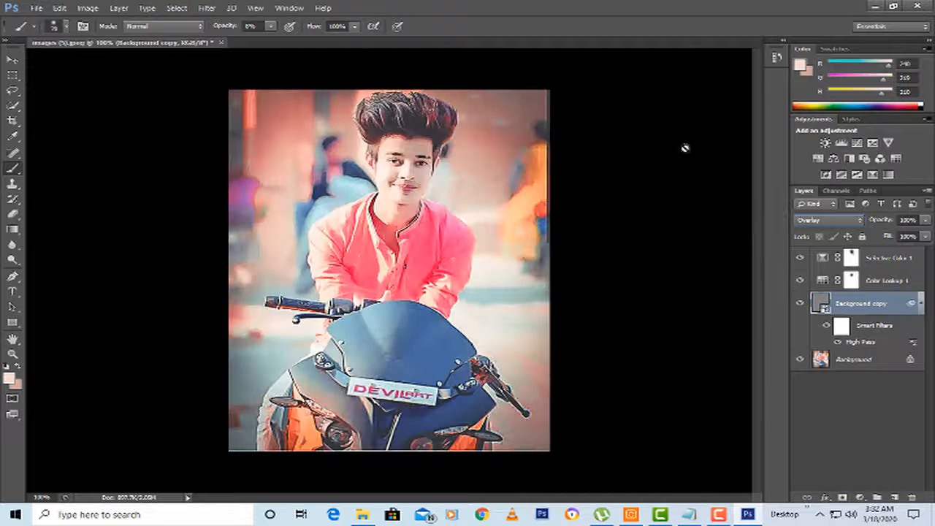
left_click(207, 8)
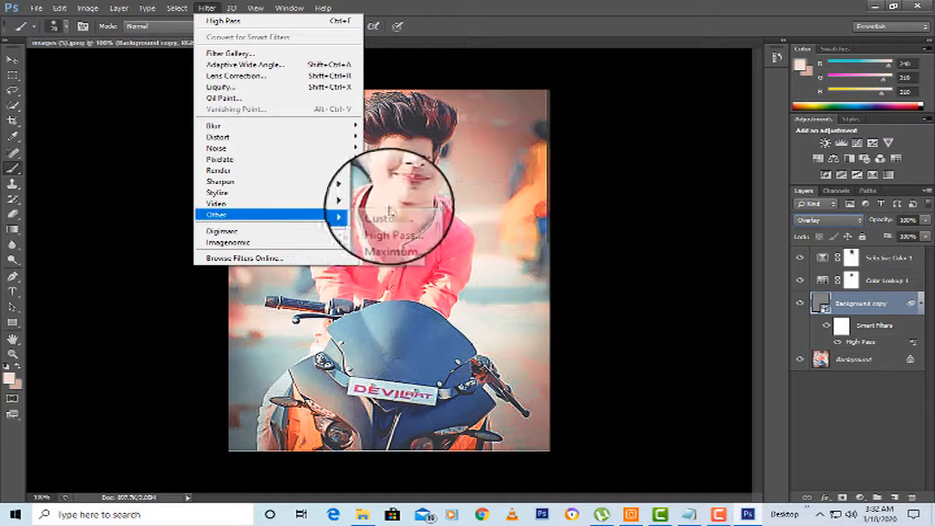
mouse_move(359, 214)
left_click(387, 198)
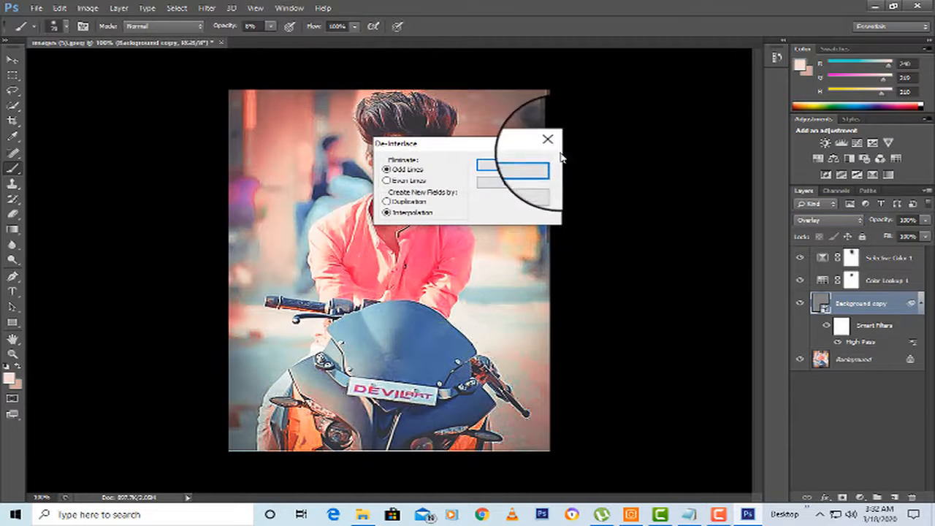
left_click(530, 181)
- Try the Custom filter on Background copy, comparing the photo with its preview on and off
left_click(207, 8)
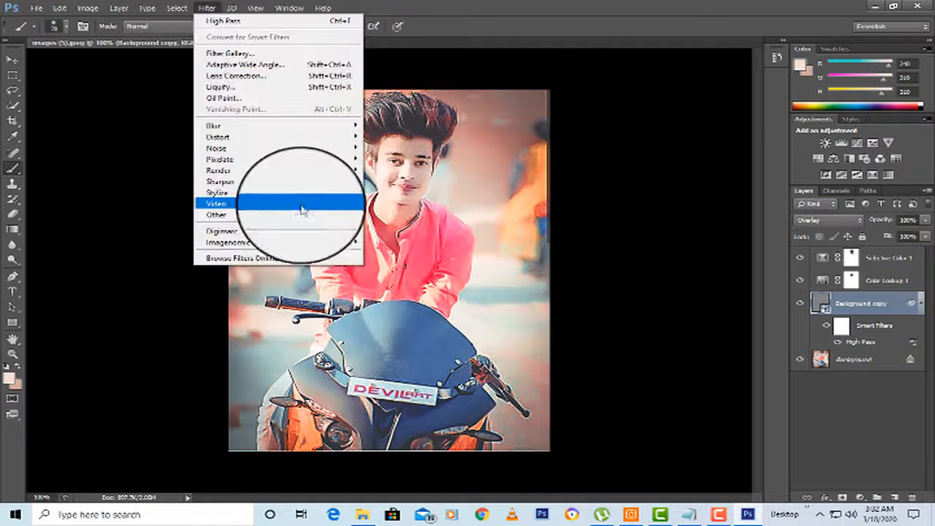
mouse_move(343, 204)
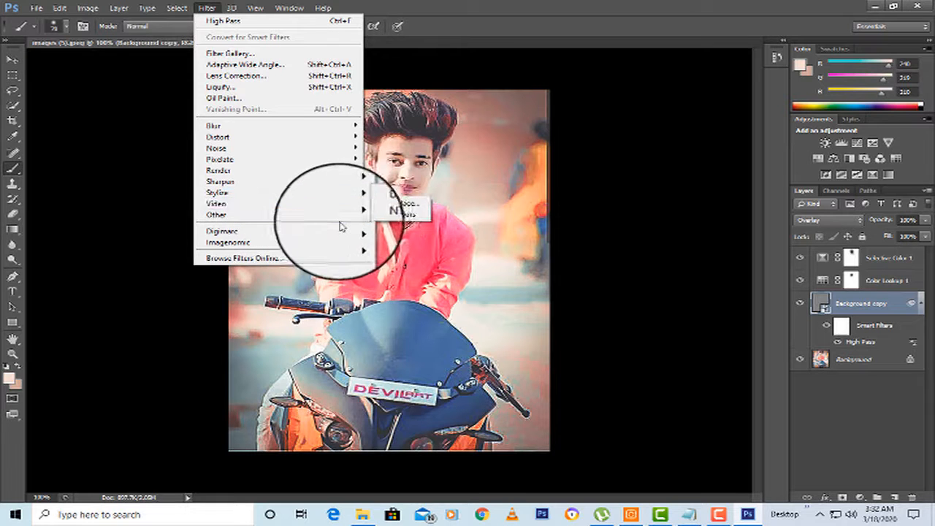
left_click(391, 215)
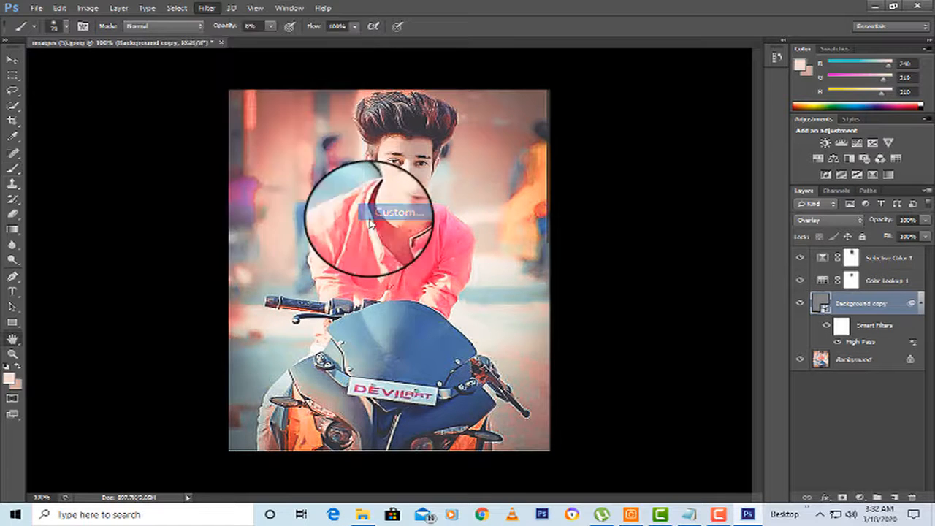
left_click_drag(481, 126, 661, 203)
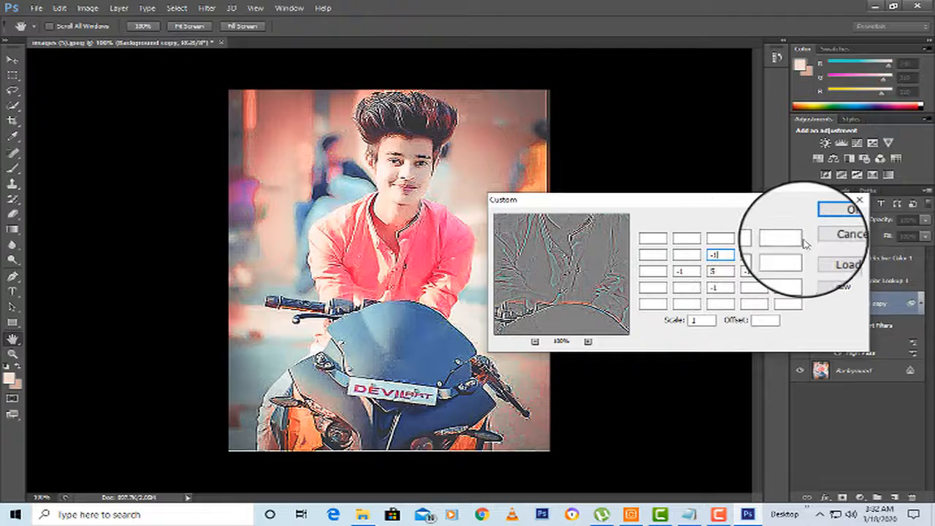
left_click(764, 319)
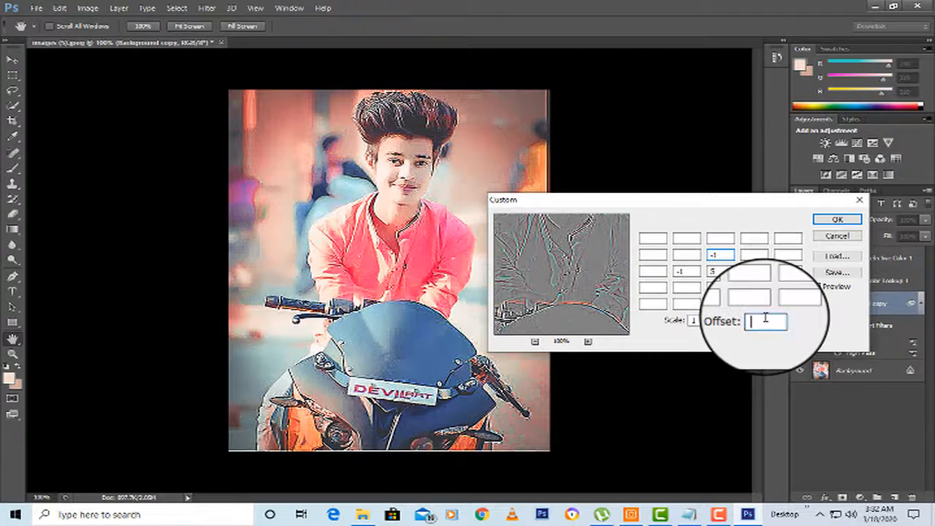
left_click(815, 287)
left_click(817, 289)
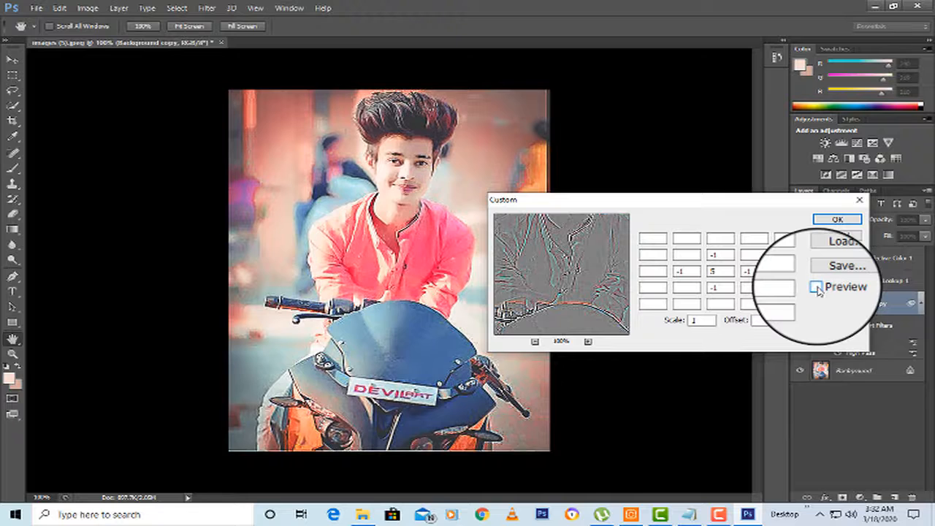
left_click(816, 288)
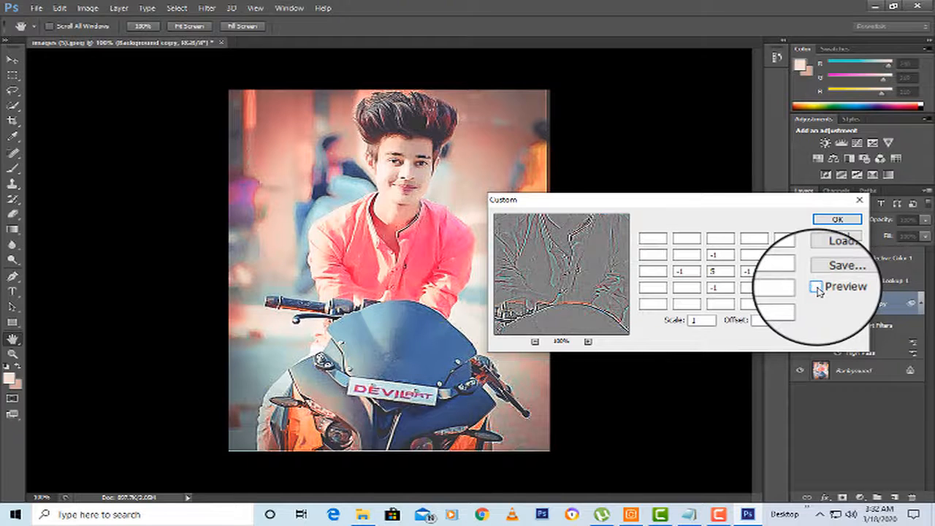
left_click(816, 287)
left_click(816, 287)
left_click(817, 288)
left_click(817, 287)
left_click(836, 237)
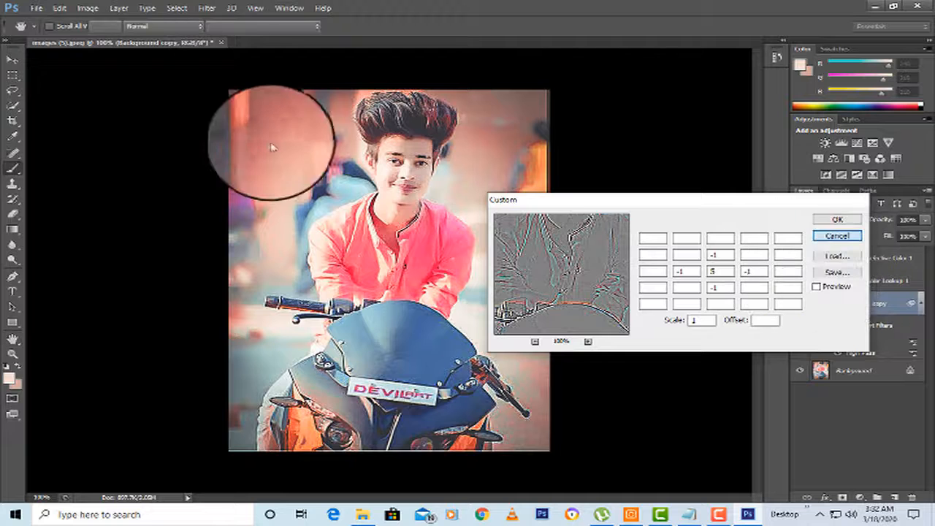
- Select a rectangle just inside the photo's edges and invert the selection to leave a thin border
left_click(13, 75)
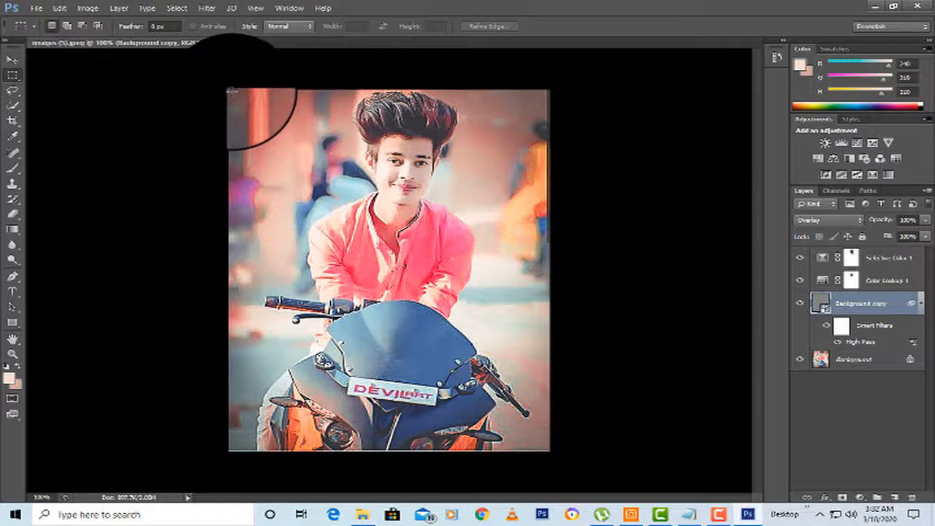
left_click_drag(231, 91, 536, 442)
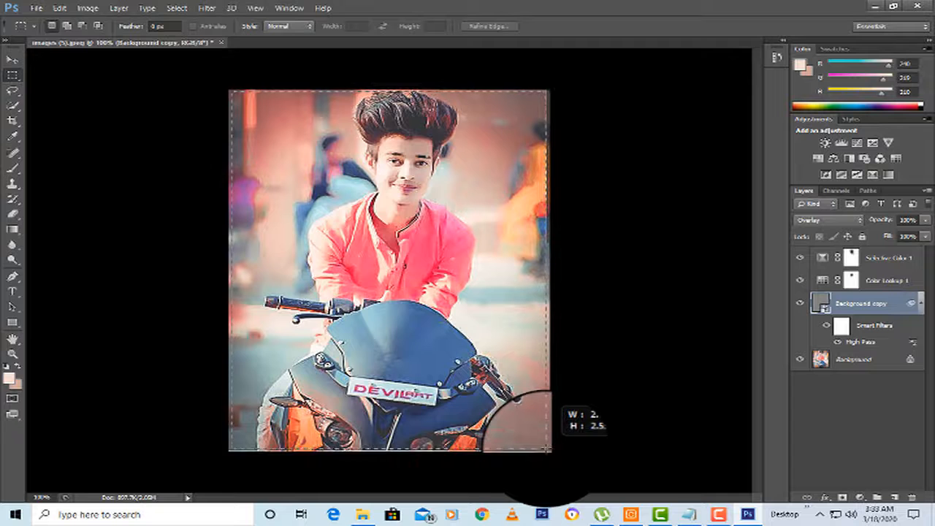
left_click_drag(550, 450, 549, 450)
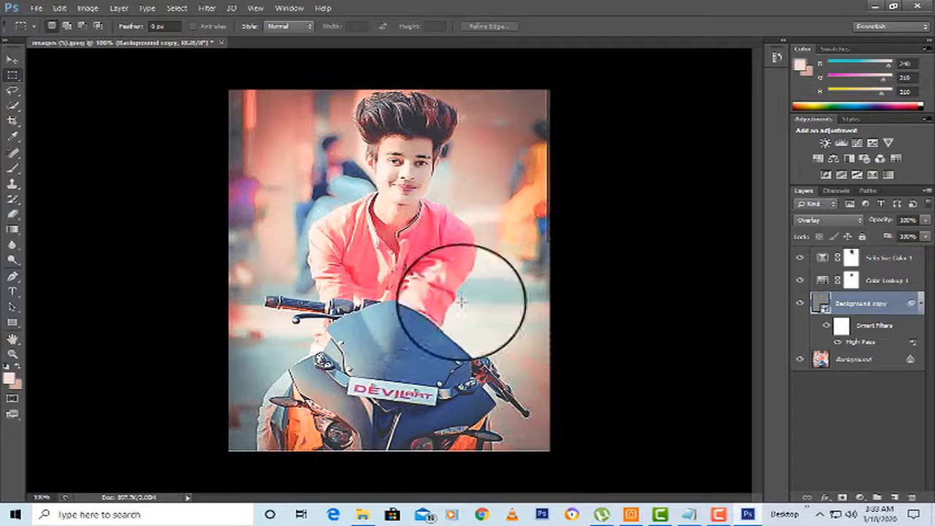
left_click(441, 119)
key("ctrl+a")
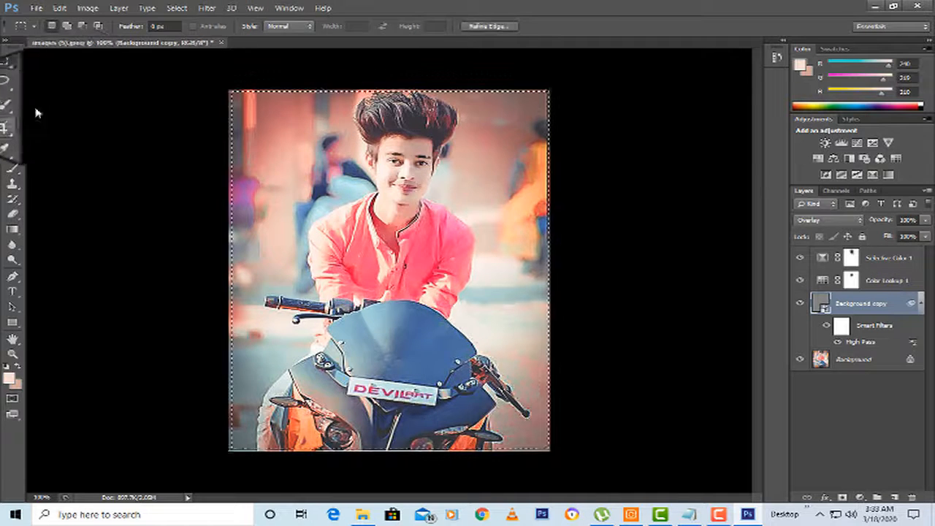
right_click(410, 130)
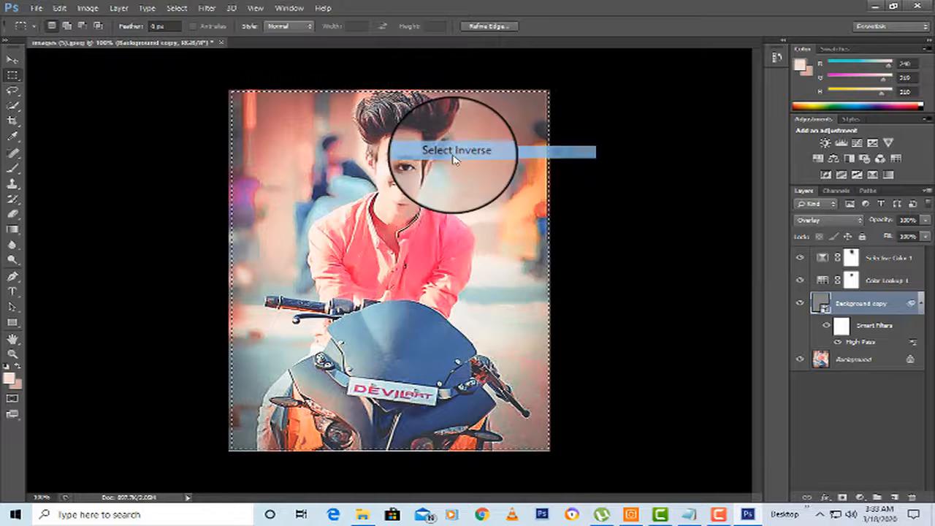
left_click(455, 154)
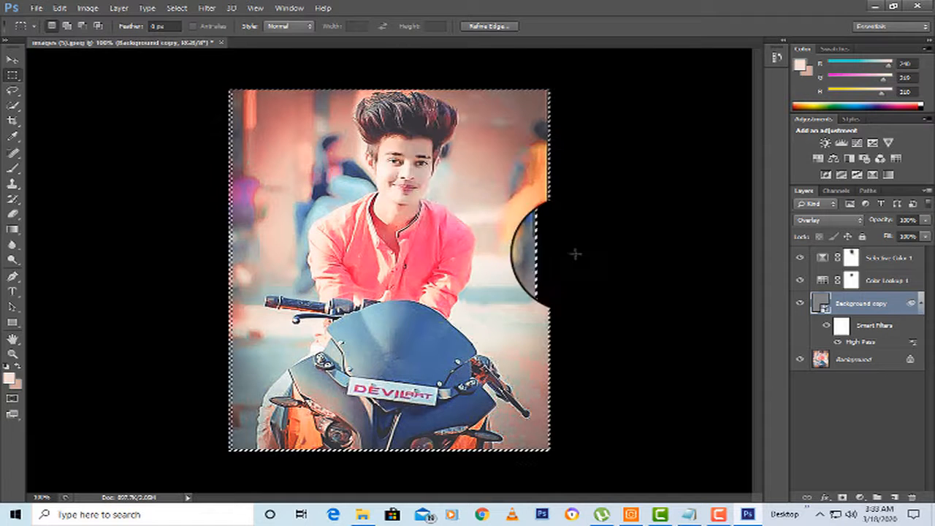
- Fill the thin border selection on the Background layer with white and deselect it
left_click(873, 359)
key("i")
key("shift+F5")
left_click(409, 122)
key("m")
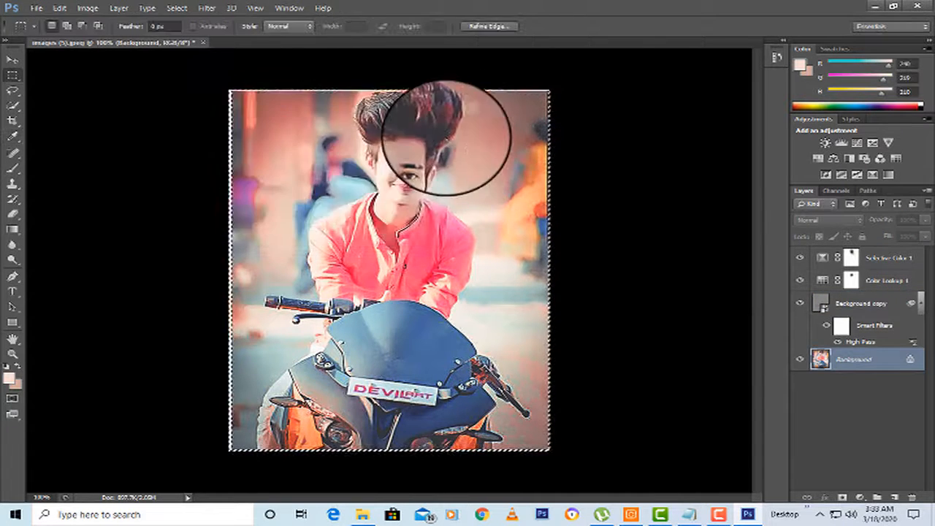
right_click(439, 141)
left_click(482, 146)
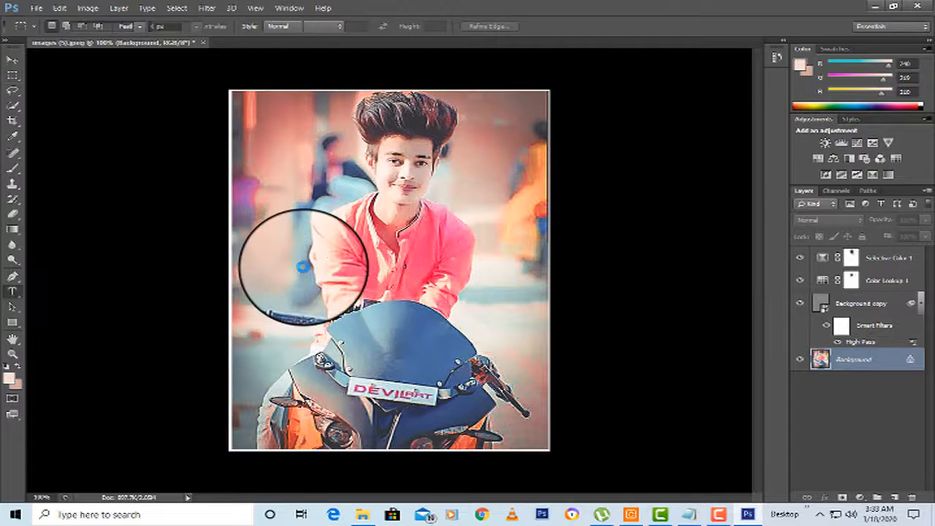
- Add the text "Rider" in a text box and move it below the motorcycle's DEVIL ART plate
left_click_drag(262, 242, 414, 359)
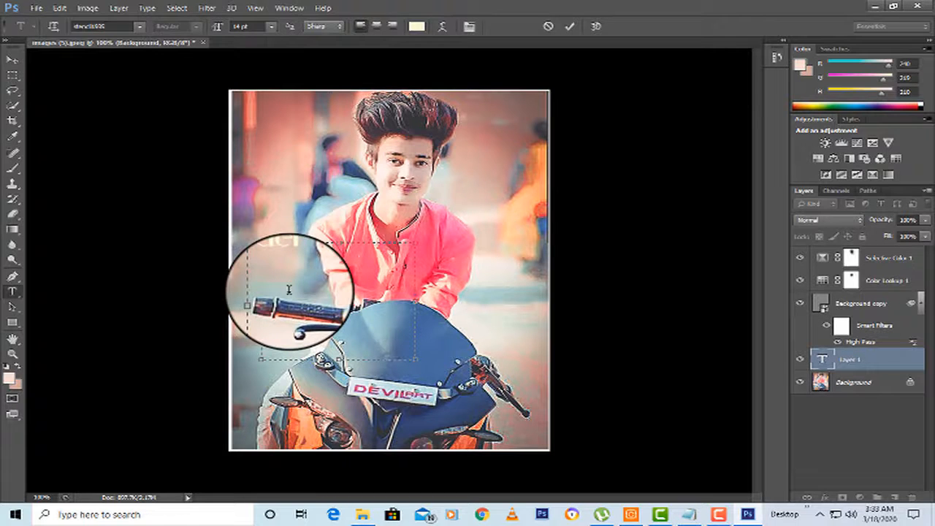
left_click(12, 58)
left_click_drag(314, 268, 424, 442)
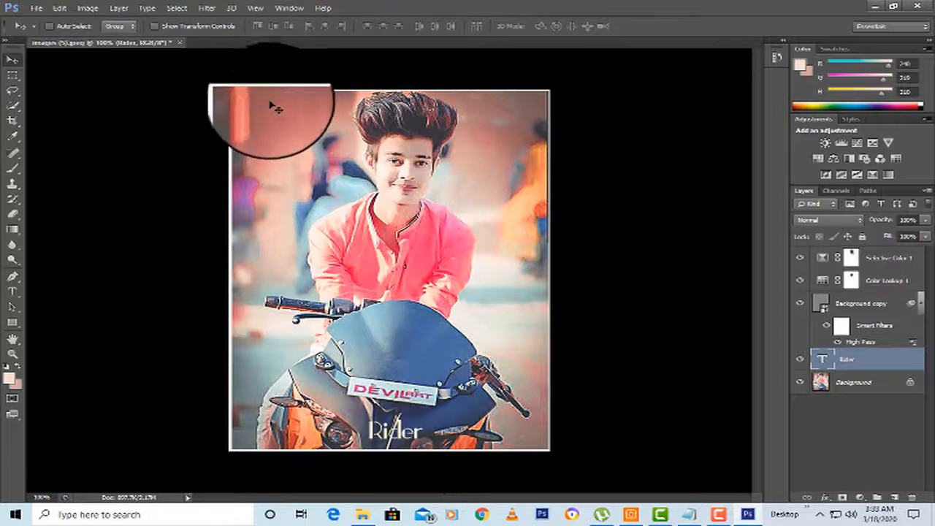
- Show the transform controls, enlarge the Rider text and centre it below the motorcycle's plate
left_click(216, 30)
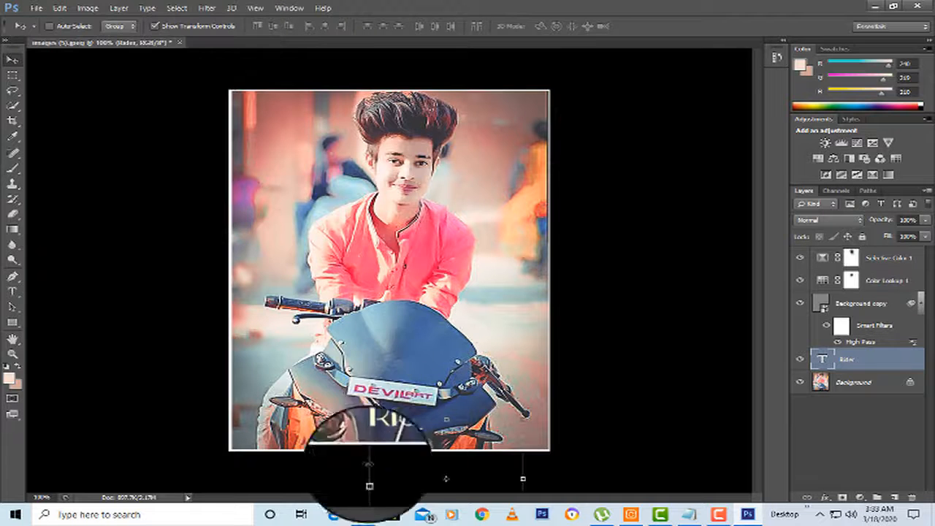
left_click_drag(342, 399, 260, 323)
left_click_drag(299, 349, 396, 416)
key("Return")
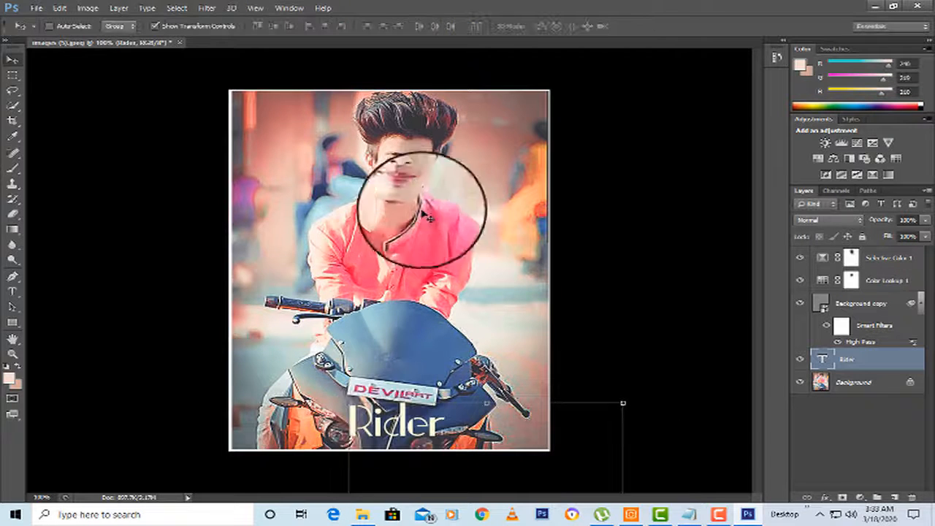
left_click(21, 355)
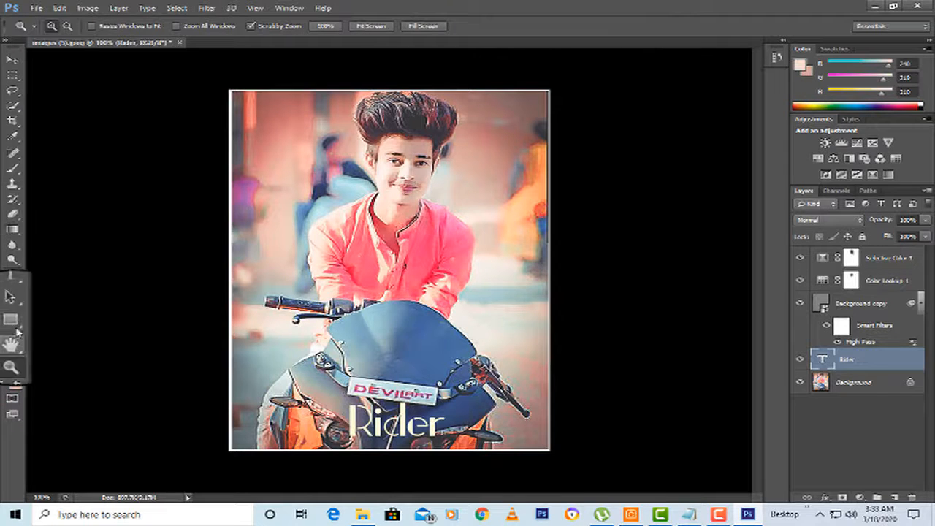
- Try to recolour the Rider text with a colour sampled from the photo
left_click(13, 292)
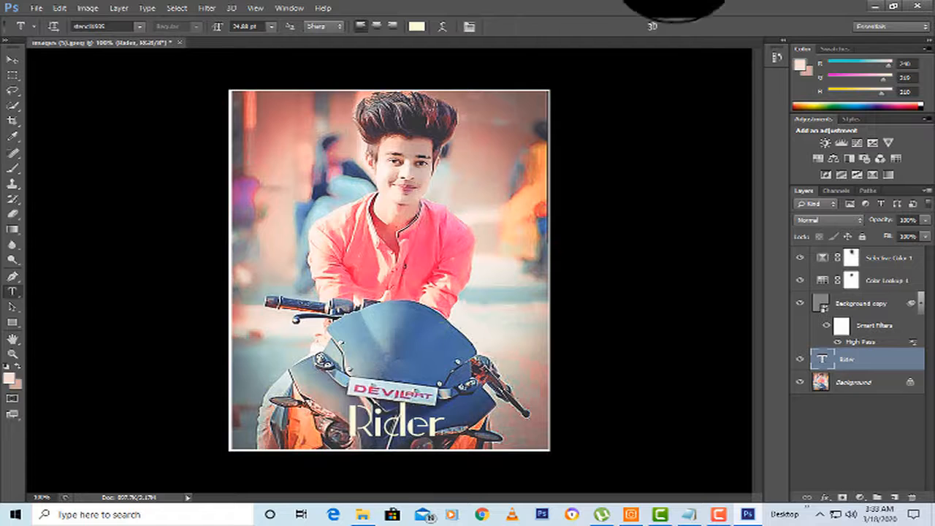
left_click(419, 27)
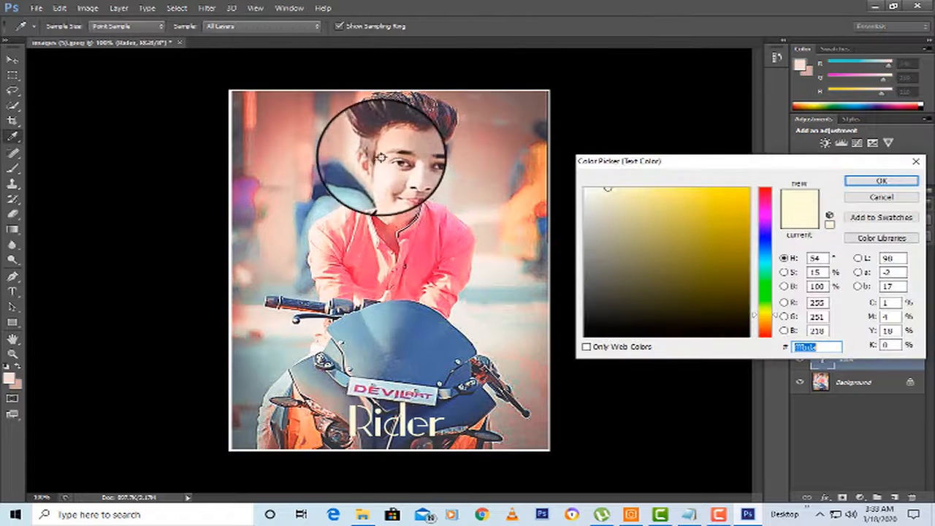
left_click_drag(380, 156, 843, 192)
left_click(876, 179)
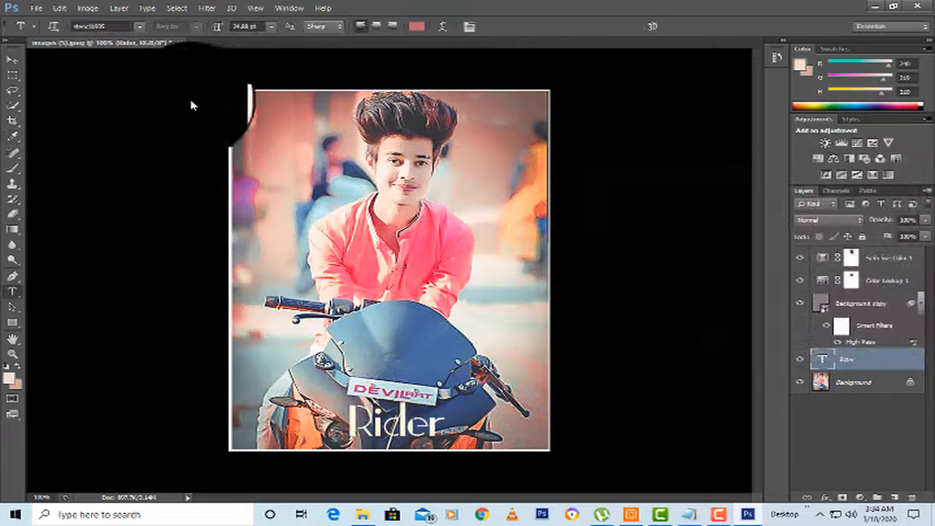
- Select a rectangle just inside the photo's edges and invert the selection to leave a thin border
left_click(13, 76)
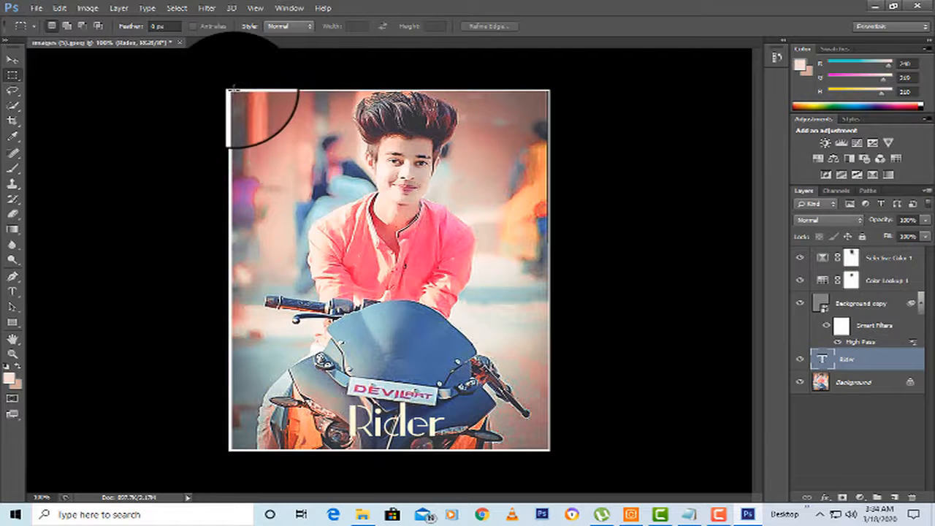
left_click_drag(230, 90, 537, 438)
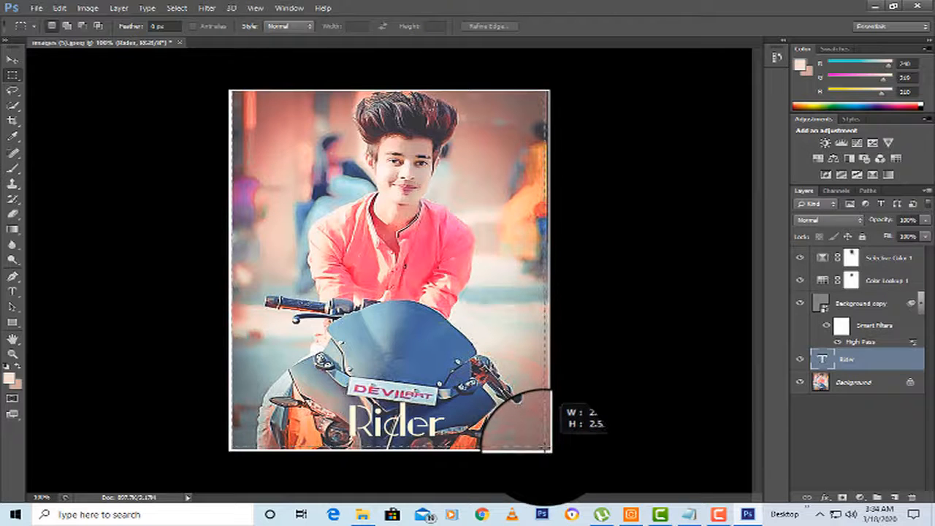
left_click_drag(548, 448, 550, 450)
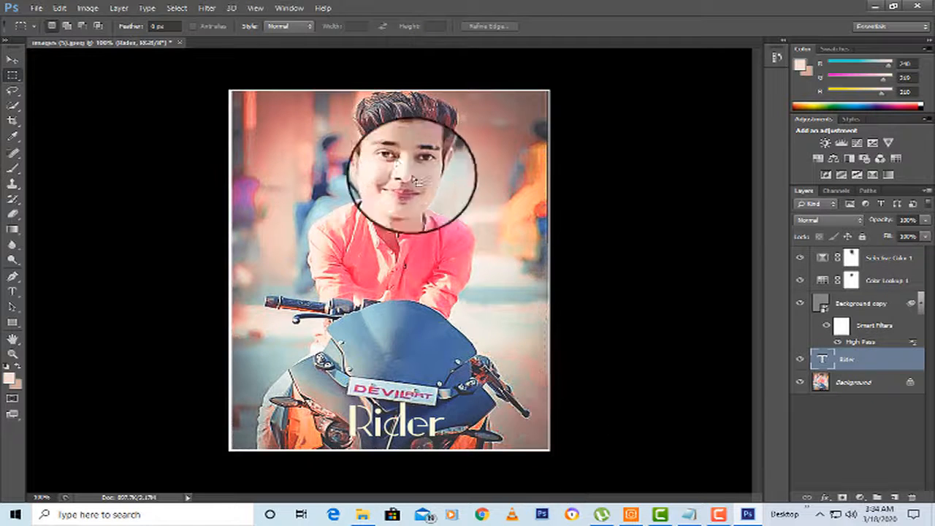
right_click(406, 155)
left_click(463, 183)
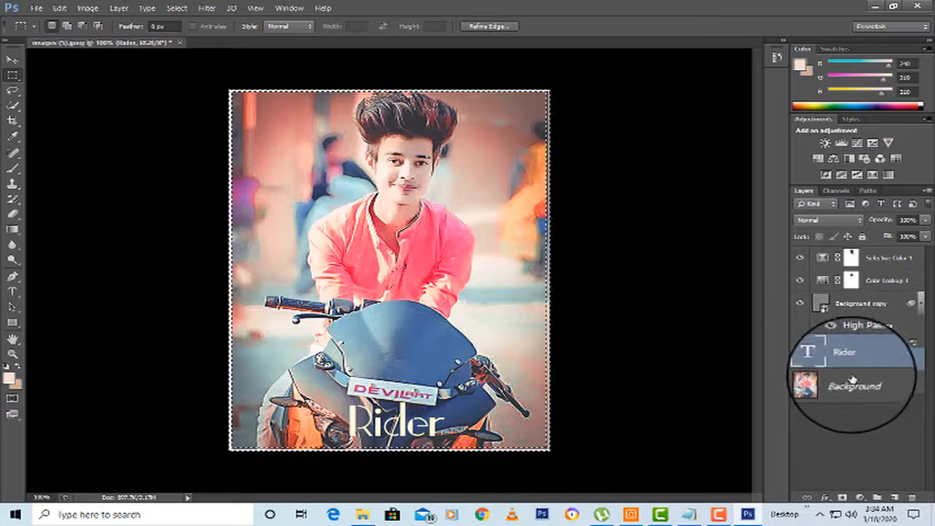
- Fill the border selection on the Background layer with pink #df4a7b sampled from the man's shirt
left_click(849, 381)
key("shift+F5")
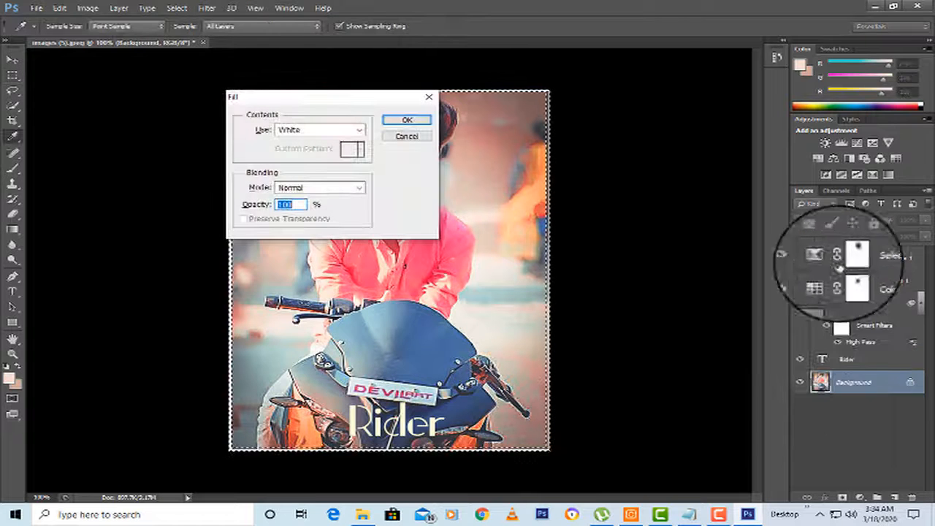
left_click(359, 130)
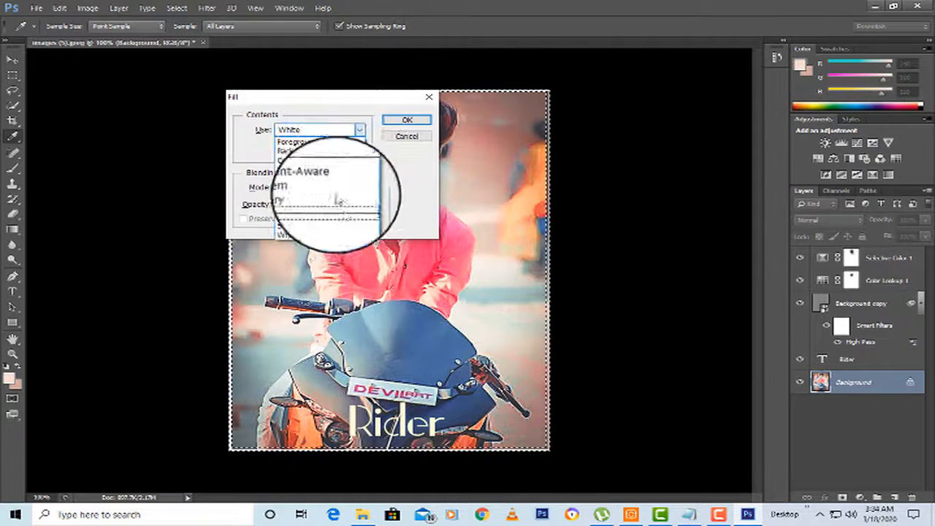
left_click(310, 168)
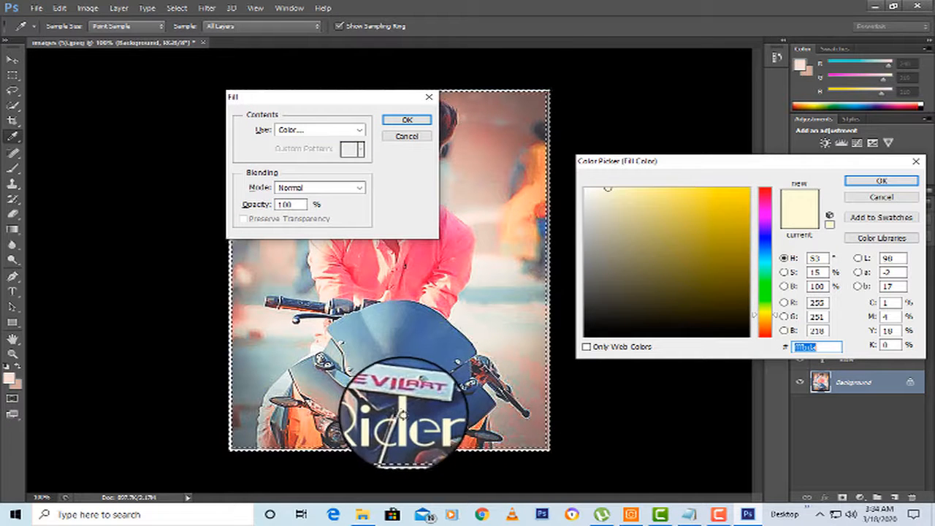
left_click_drag(402, 415, 432, 203)
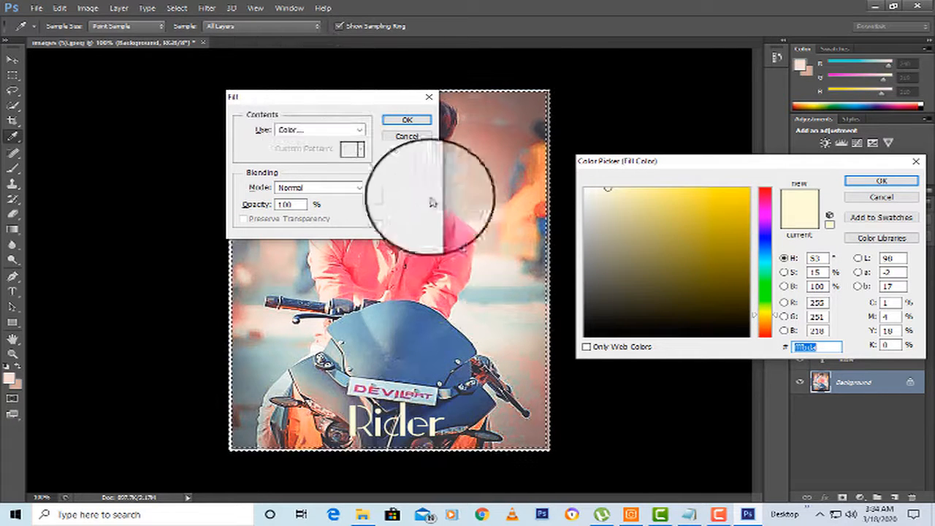
left_click(459, 237)
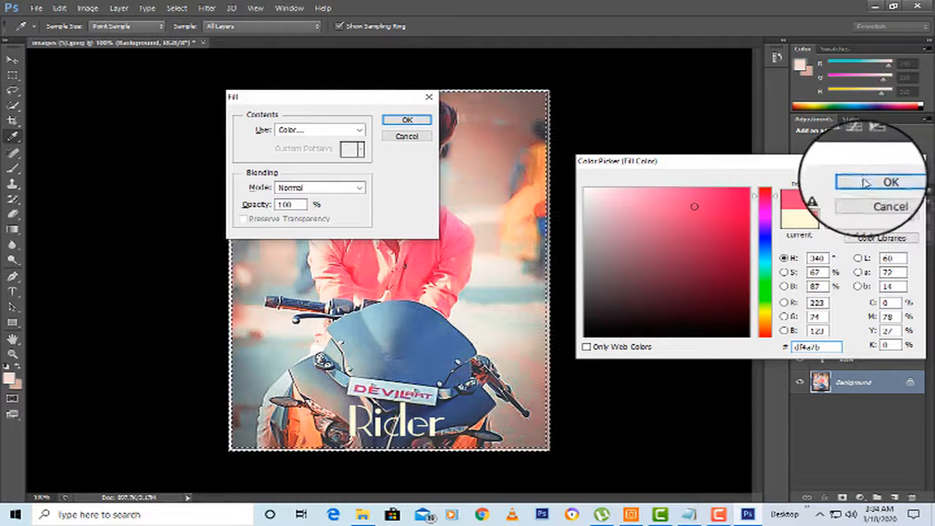
left_click(865, 182)
left_click(407, 120)
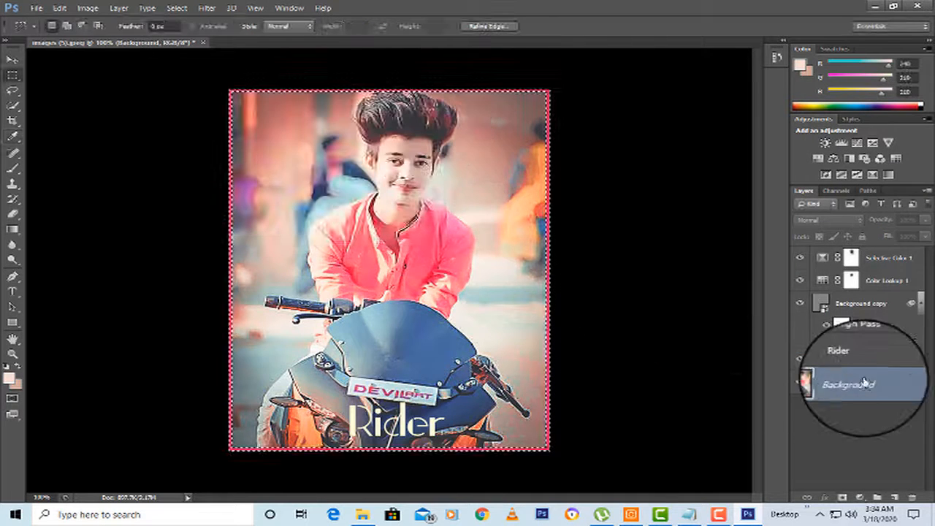
- Make the Rider text layer active and deselect the border selection
left_click(847, 359)
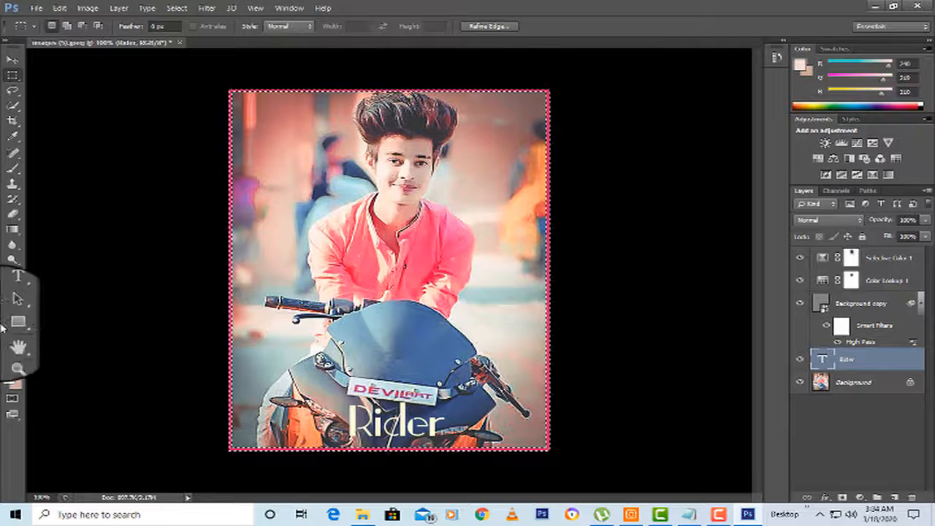
left_click(12, 354)
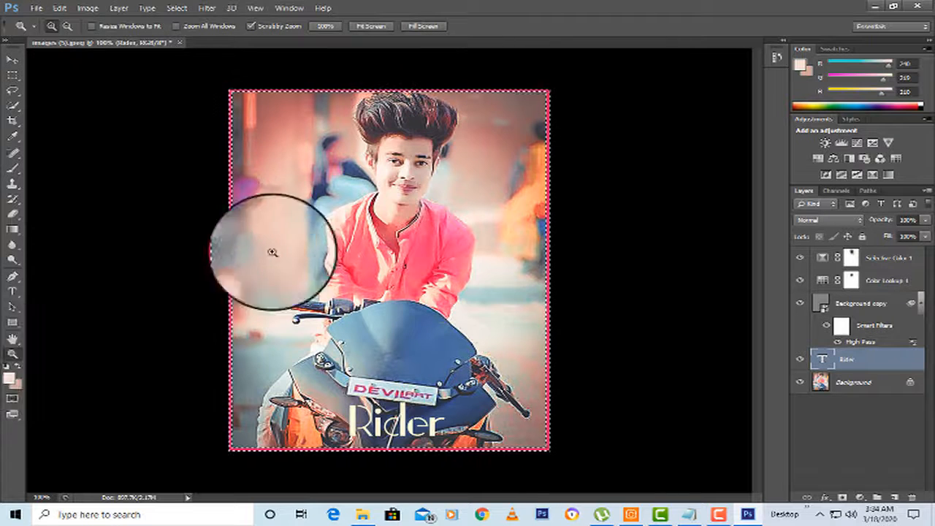
left_click(12, 75)
right_click(413, 181)
left_click(442, 189)
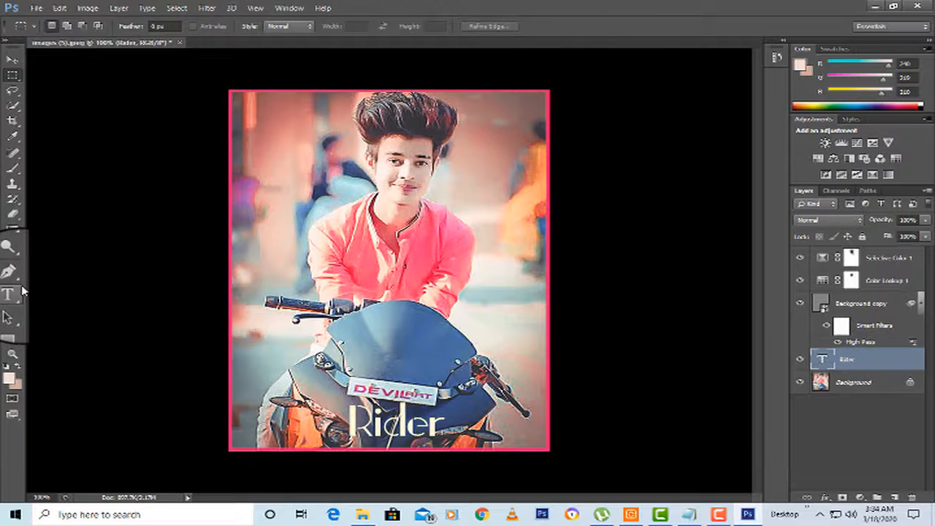
- Recolour the Rider text with pink #e94c7a sampled from the man's shirt
left_click(13, 293)
left_click(381, 26)
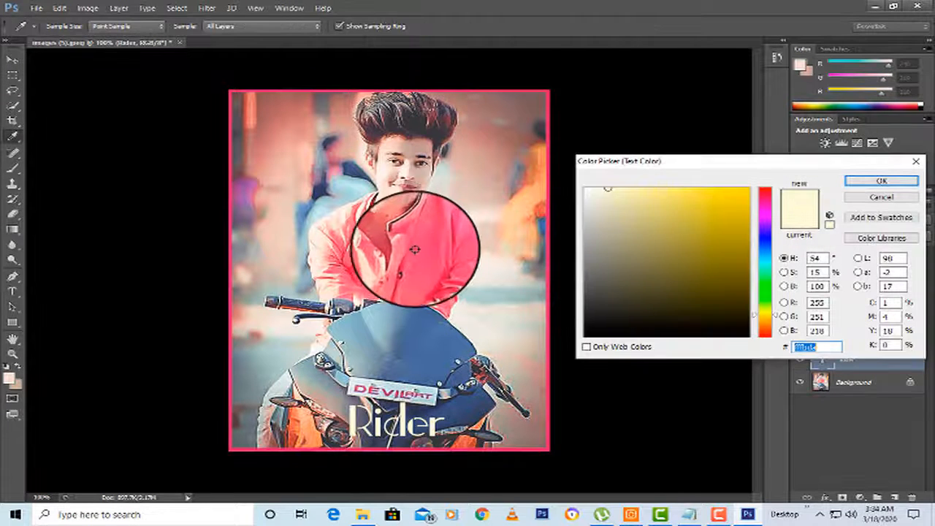
left_click(423, 240)
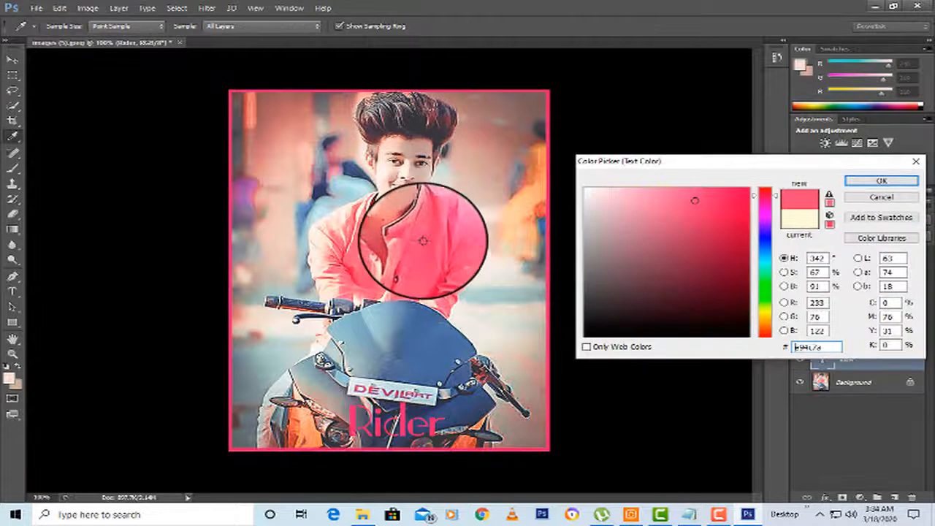
left_click(908, 184)
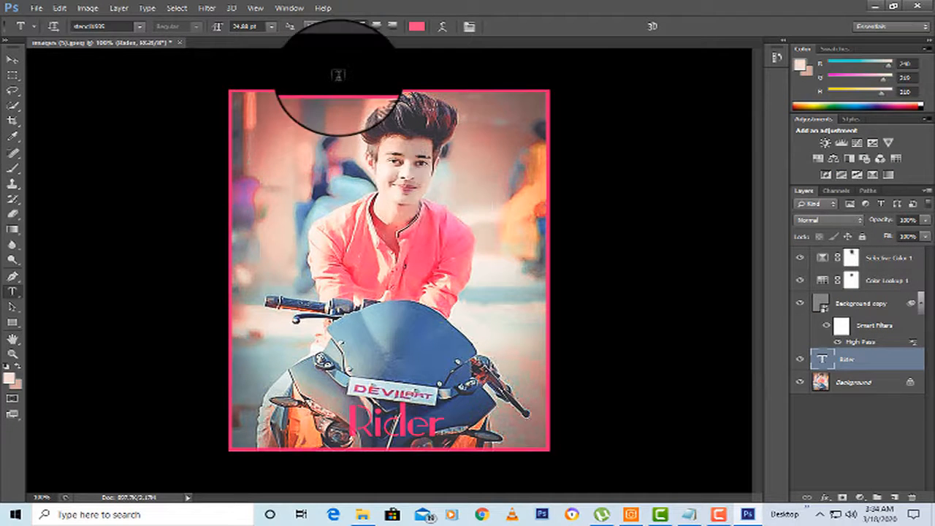
- Add a Curves adjustment above the Rider layer and shape its RGB curve with a midtone point and a shadow point
left_click(858, 143)
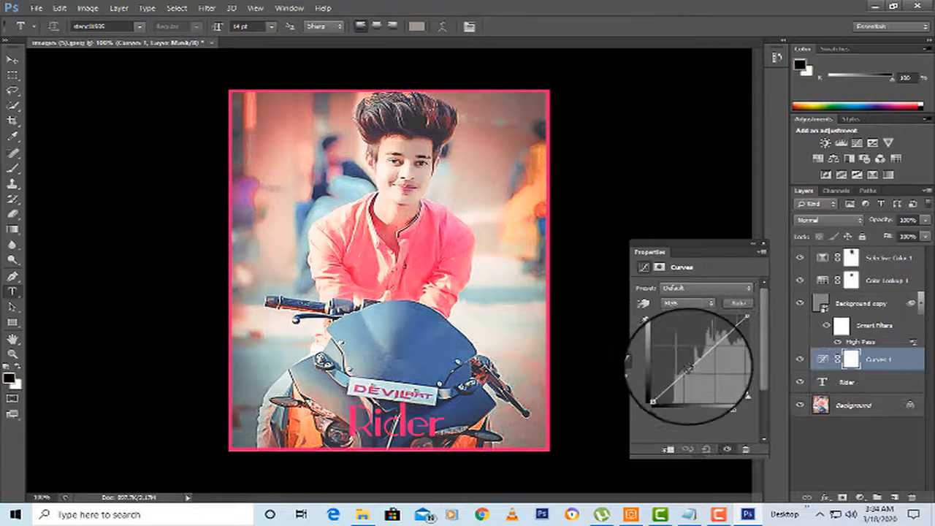
left_click_drag(689, 370, 712, 344)
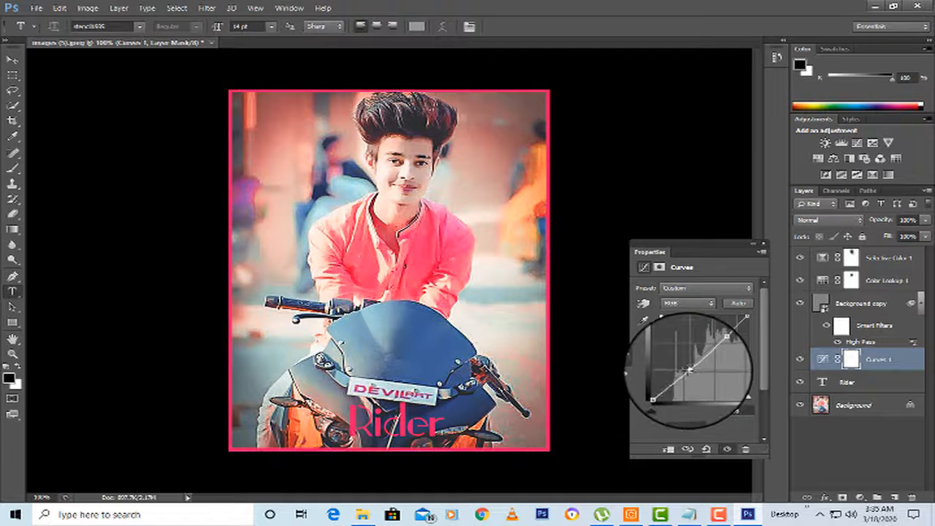
left_click_drag(688, 369, 672, 381)
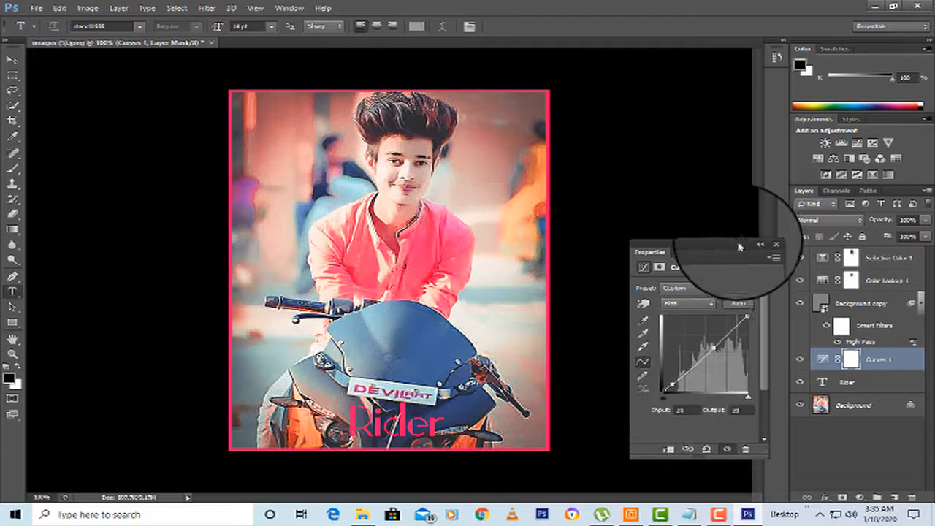
left_click(763, 245)
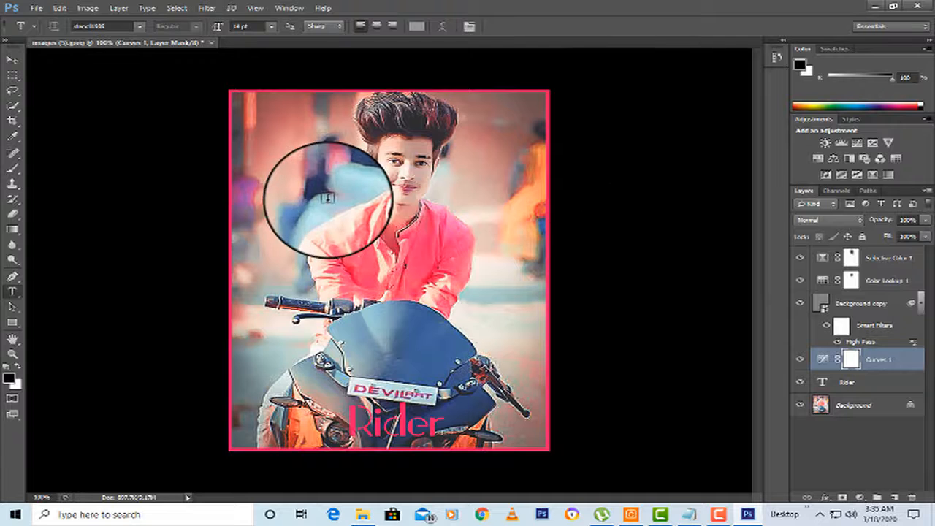
- Save the edited portrait as a JPEG copy named images (5).jpg in New folder
key("ctrl+shift+s")
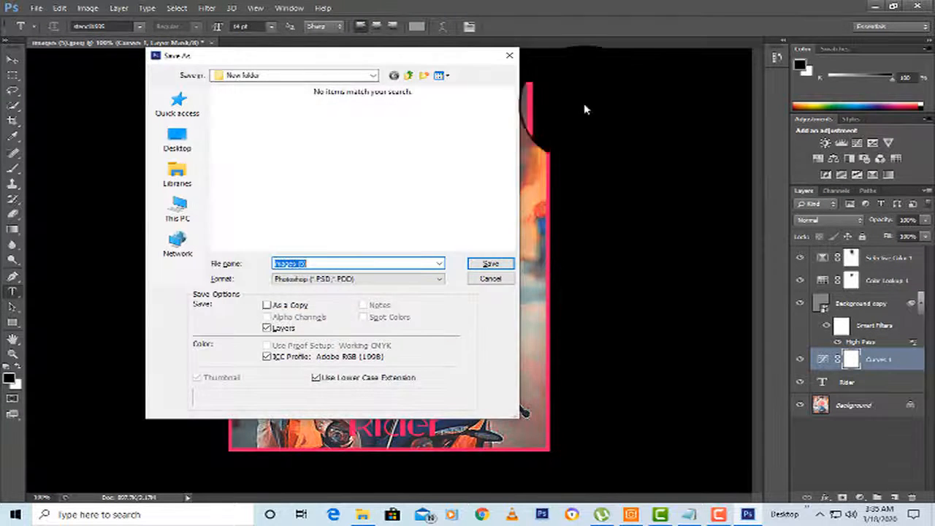
left_click(357, 279)
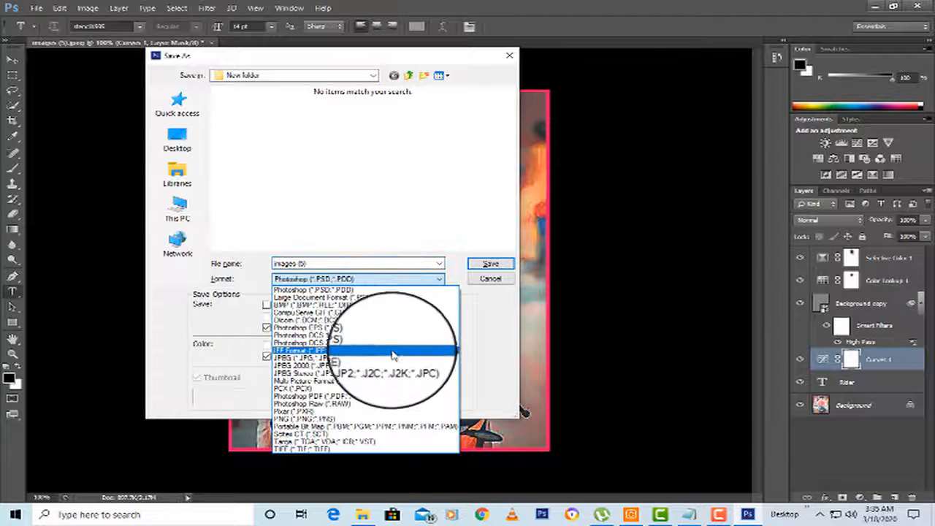
left_click(392, 358)
left_click(475, 266)
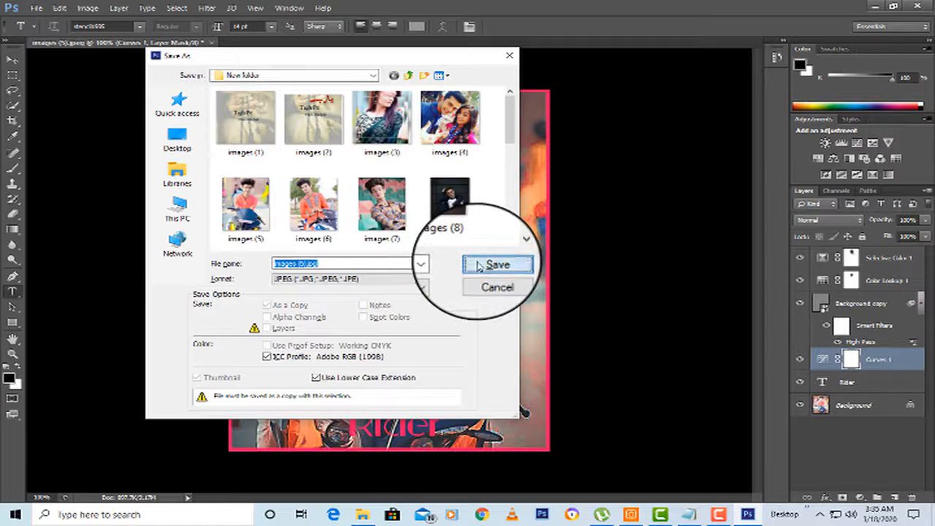
key("Return")
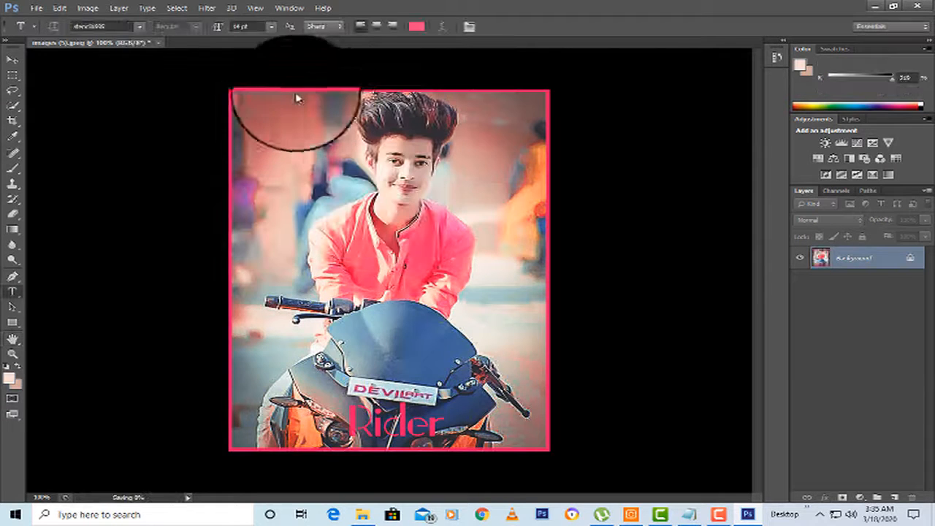
- Close the layered portrait document without saving its changes
left_click(178, 44)
left_click(210, 42)
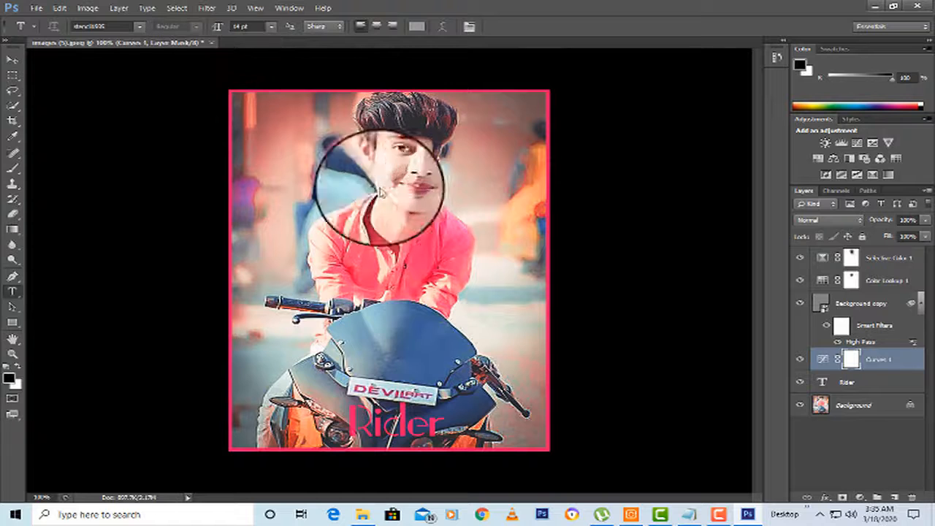
left_click(470, 201)
- Open the saved JPEG of the portrait with the pink border, images (5), from New folder
left_click(36, 8)
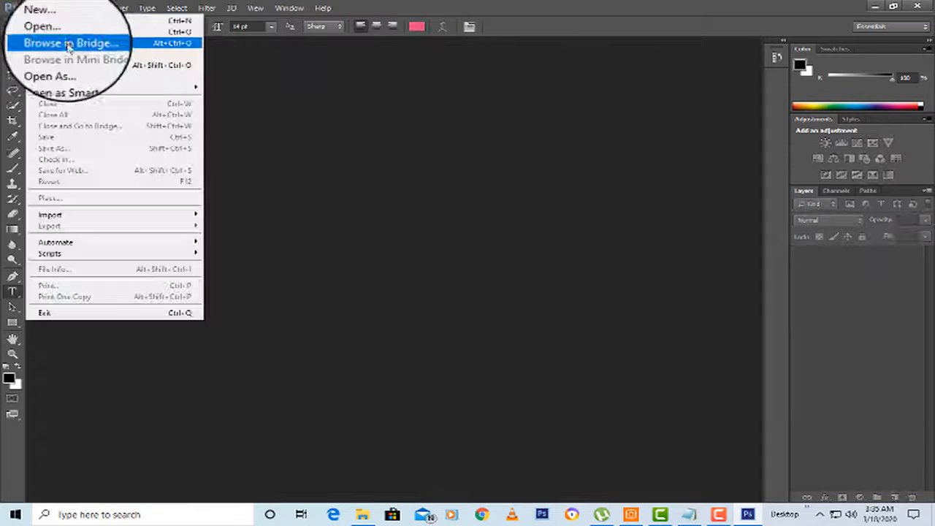
left_click(42, 32)
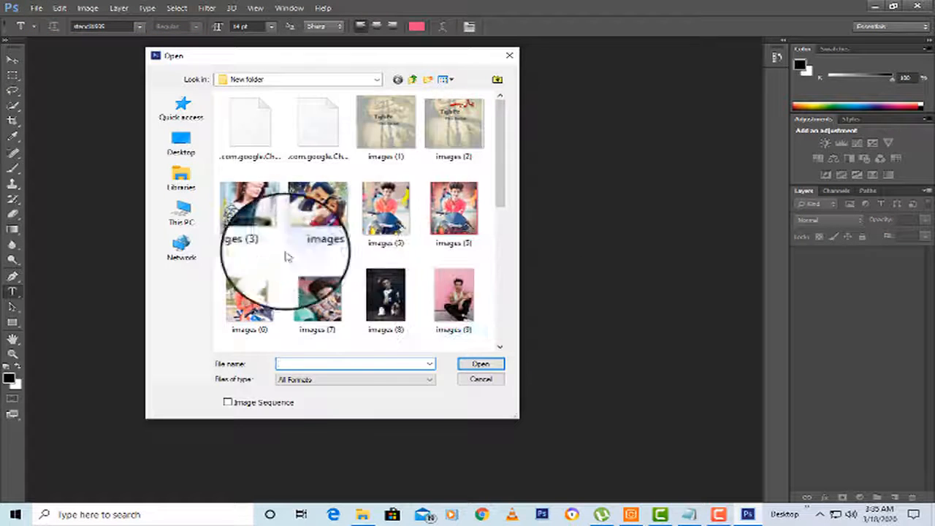
double_click(451, 212)
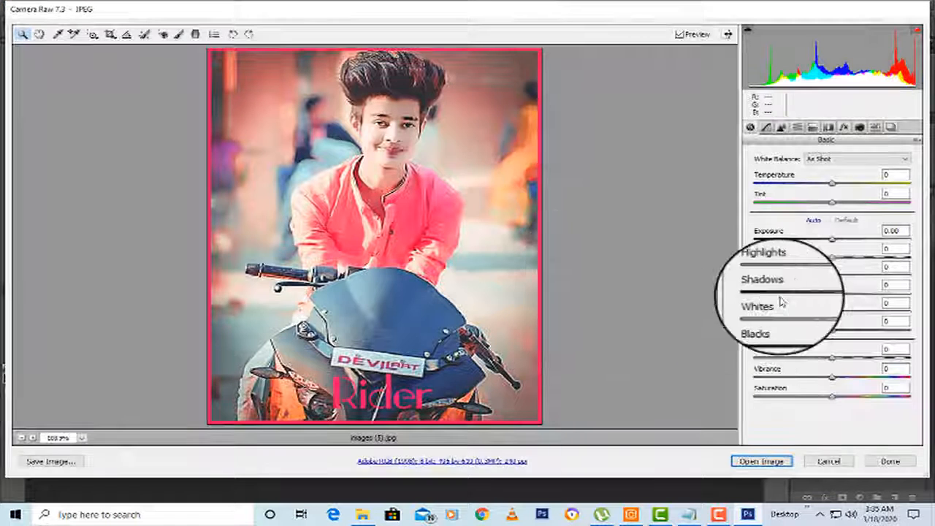
- Set the portrait's Shadows to +86 and Blacks to +28 in the Camera Raw basic adjustments
left_click_drag(831, 294, 809, 294)
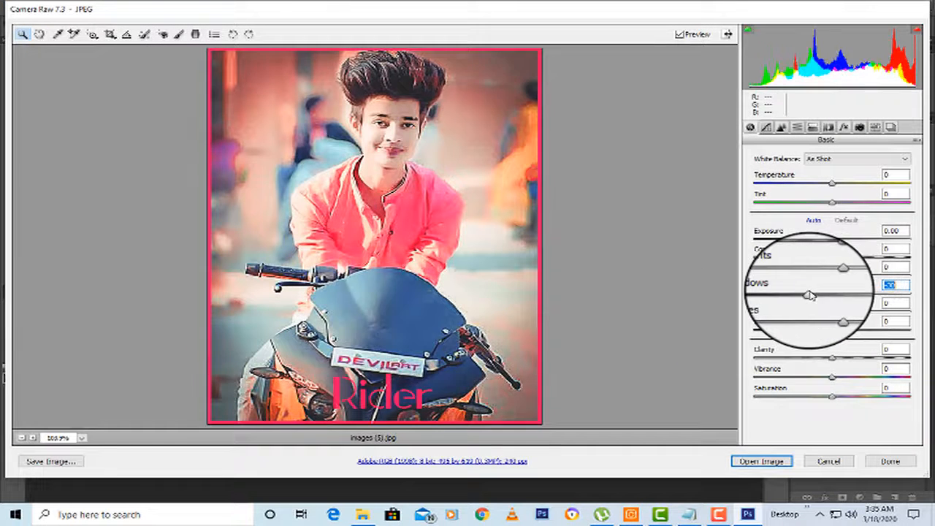
left_click_drag(870, 293, 888, 293)
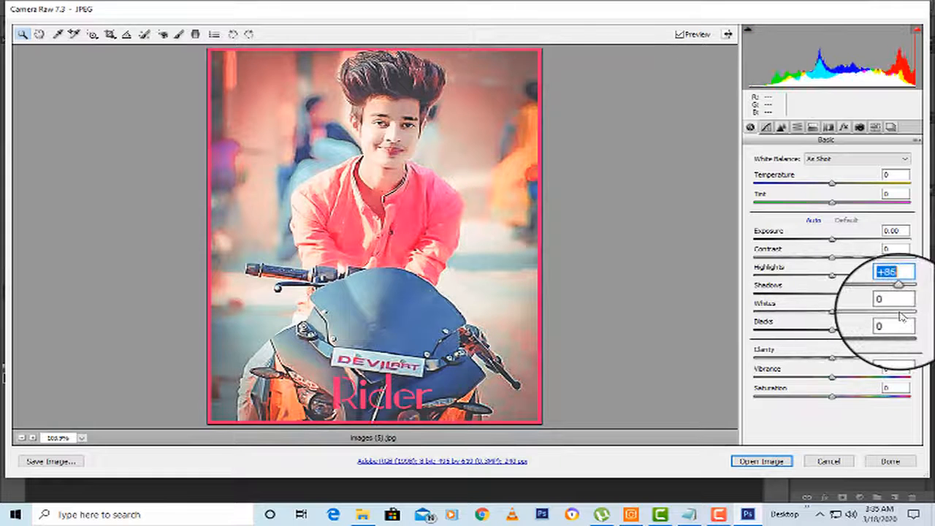
left_click_drag(845, 334, 873, 360)
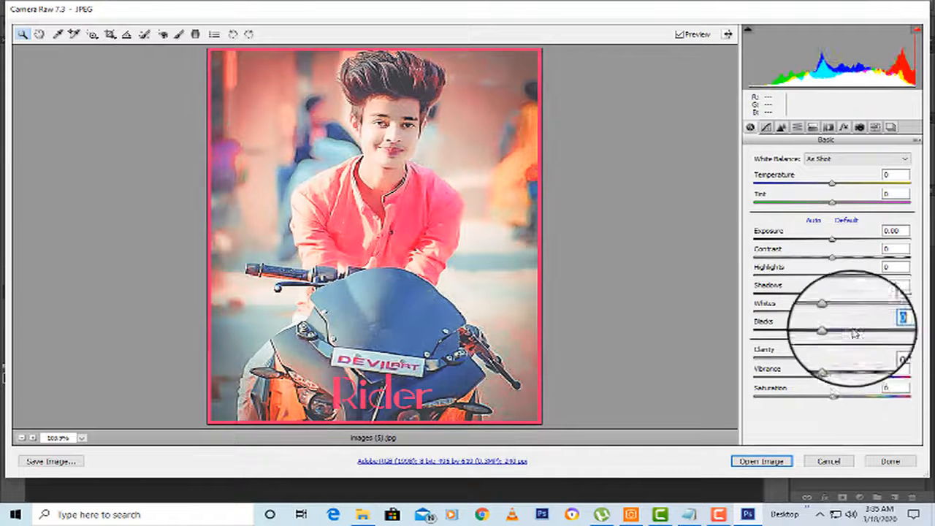
left_click_drag(898, 337, 867, 335)
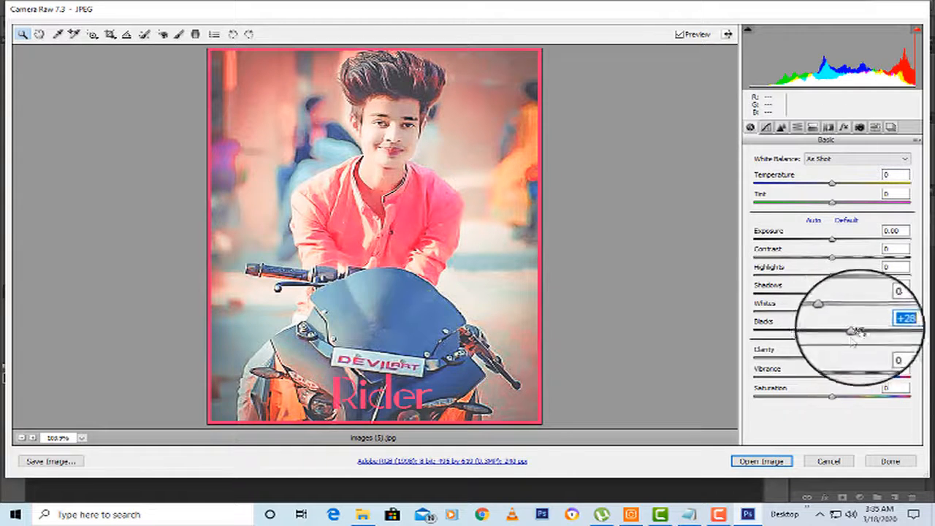
- Keep the portrait's Whites at 0 and open the image from Camera Raw with its adjustments applied
left_click_drag(834, 312, 841, 346)
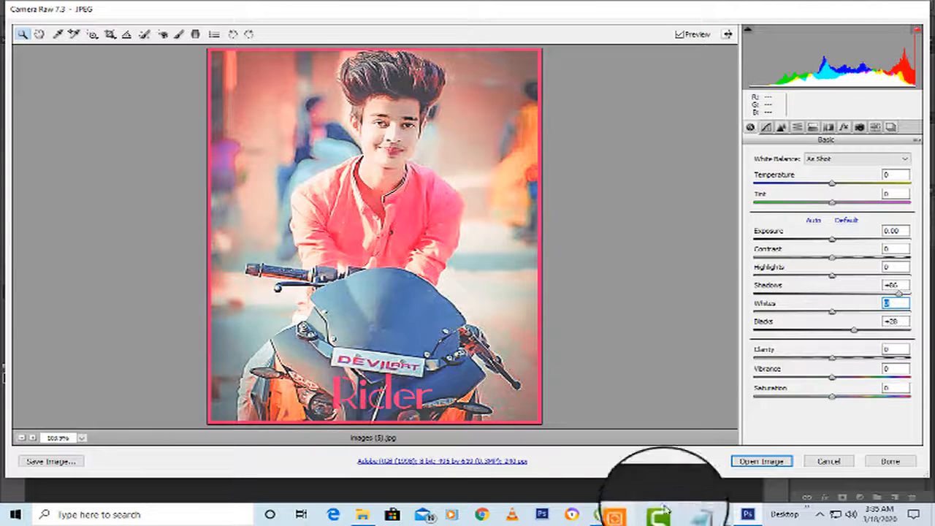
left_click(743, 460)
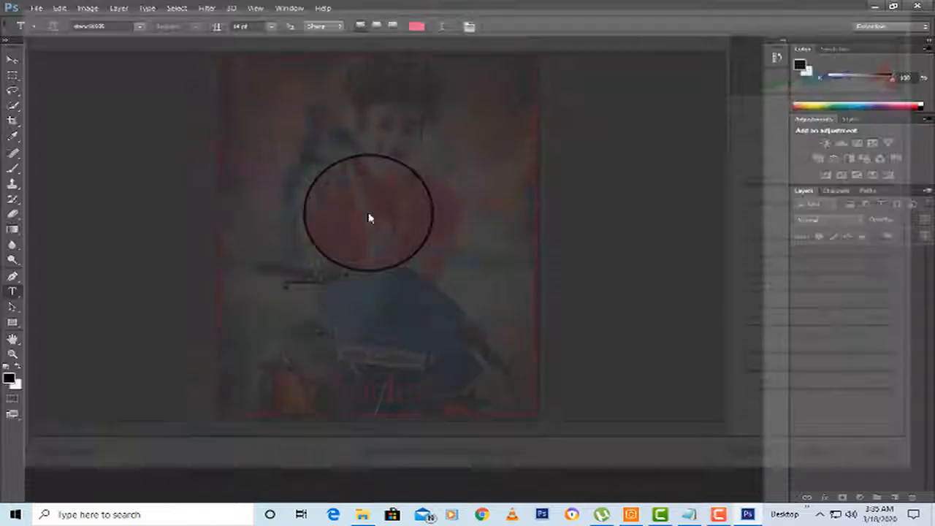
left_click(374, 233)
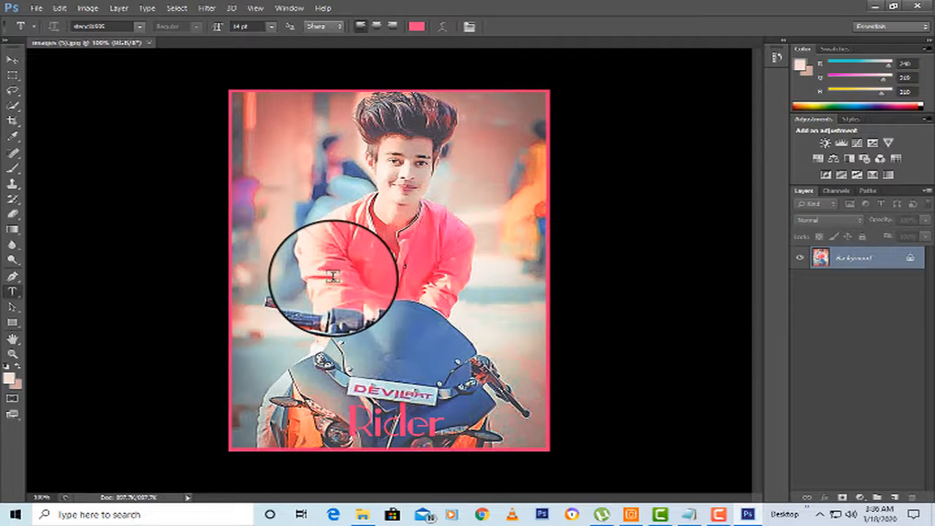
- Save the adjusted portrait as a JPEG named images (5) in New folder, replacing the existing file
key("ctrl+shift+s")
left_click(408, 279)
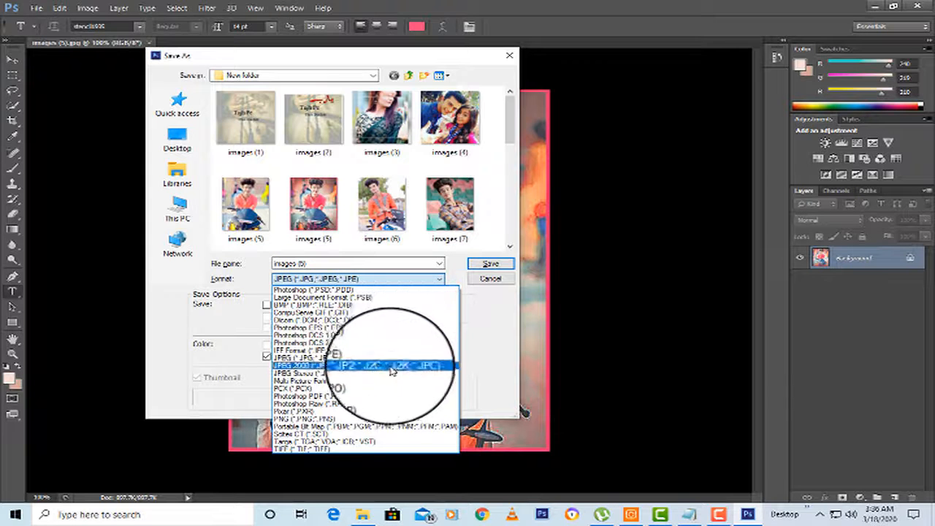
left_click(394, 358)
left_click(489, 264)
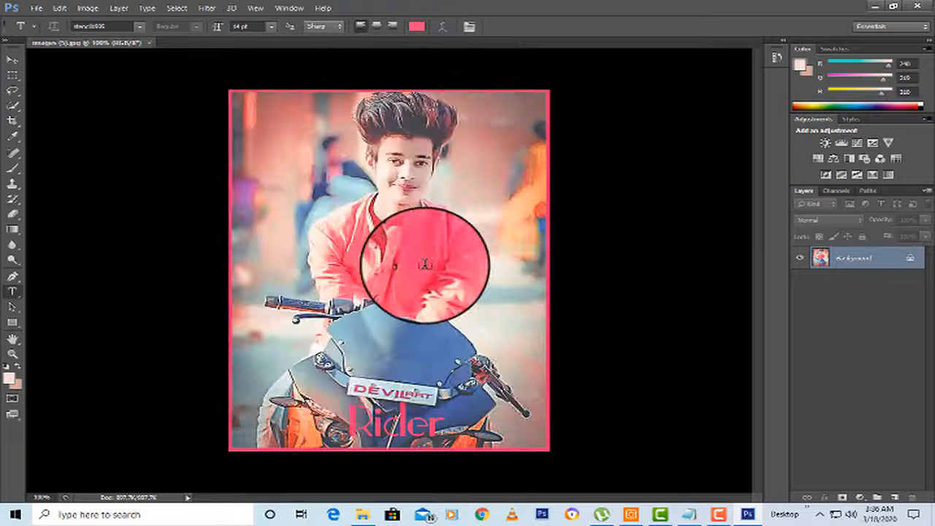
key("shift+ctrl+s")
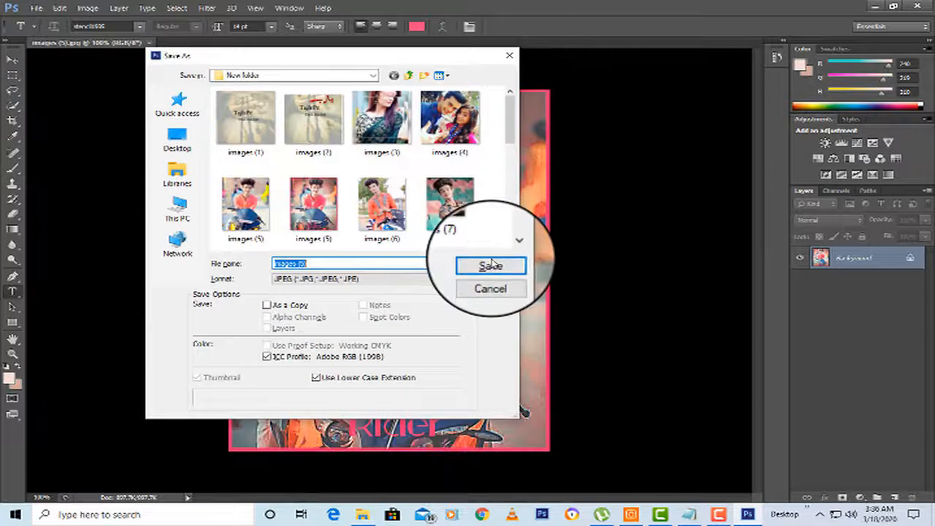
left_click(491, 265)
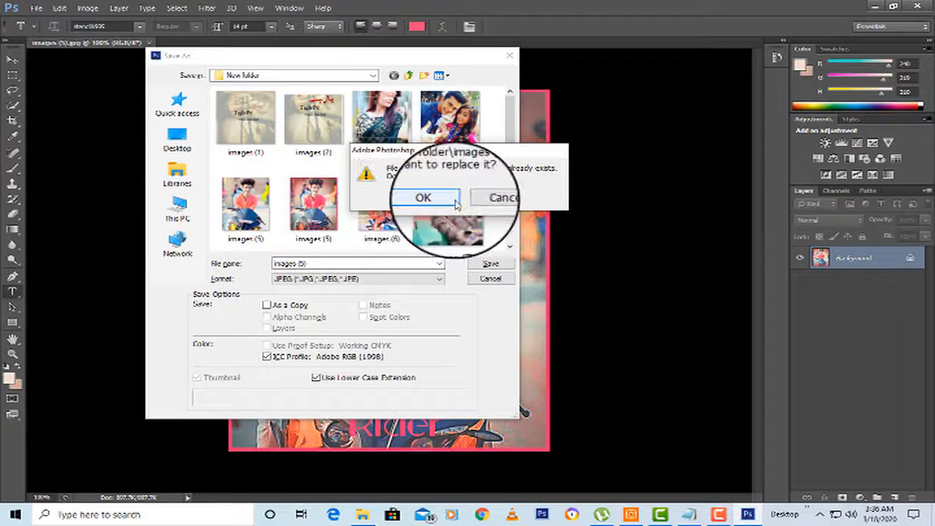
left_click(428, 199)
left_click(396, 109)
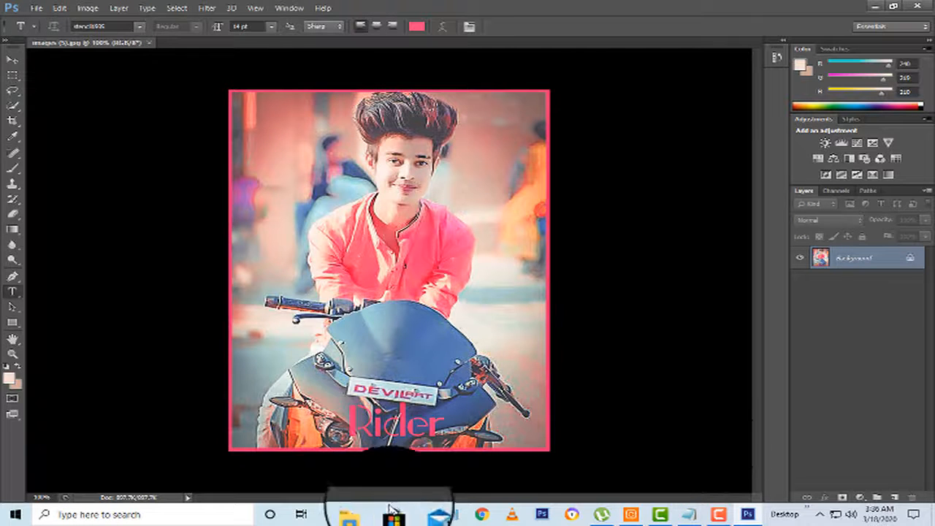
- Switch to File Explorer and open the pink-bordered images (5) from New folder on Local Disk (G:)
left_click(358, 515)
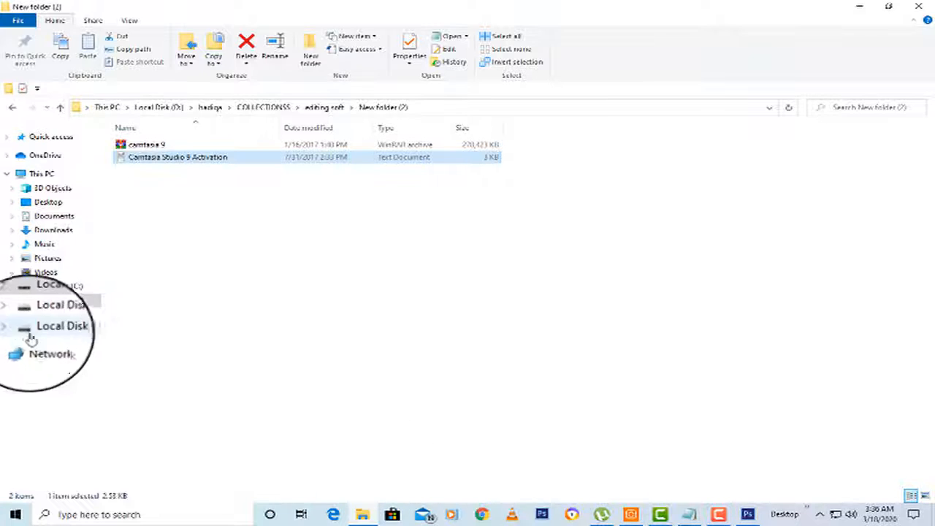
left_click(62, 330)
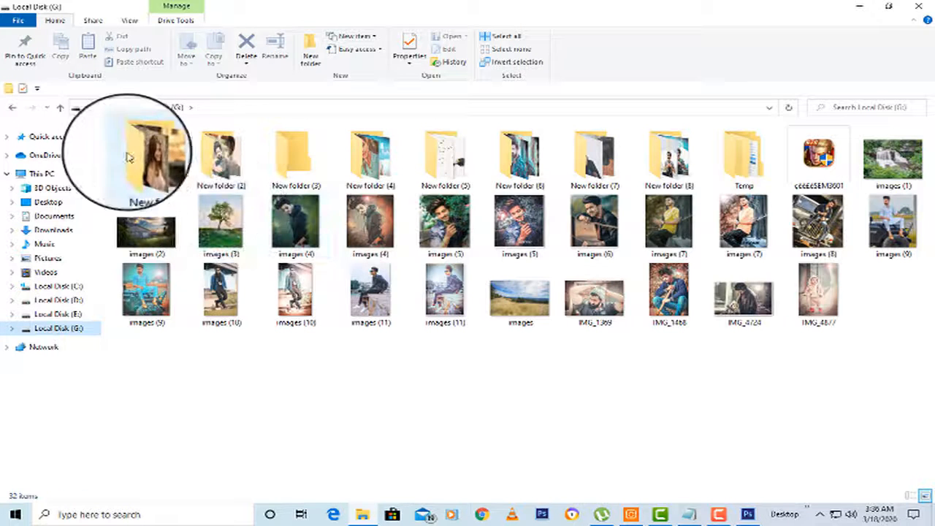
double_click(139, 156)
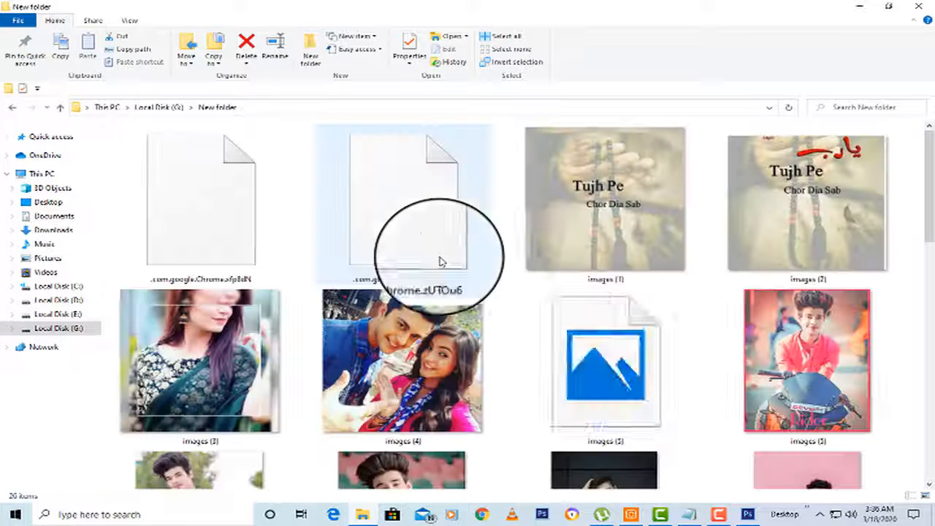
left_click(772, 347)
double_click(772, 347)
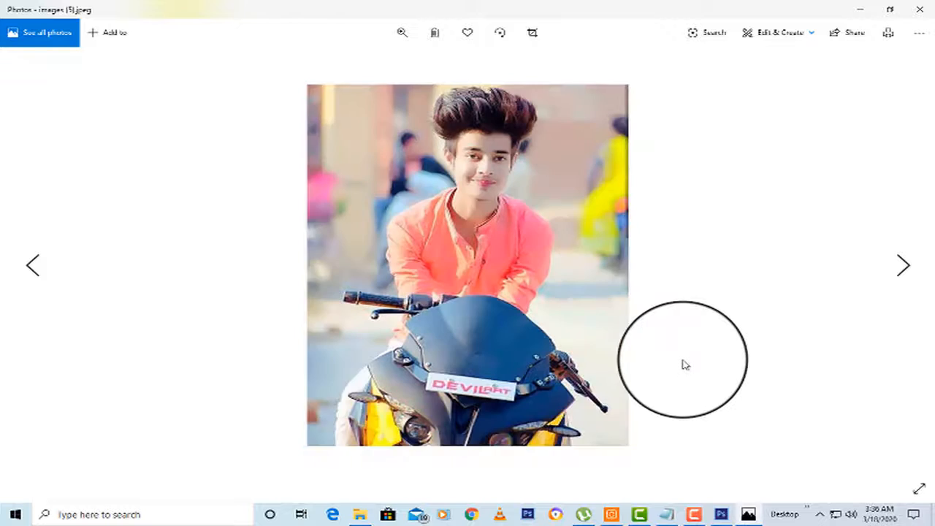
- Compare the original images (5).jpeg with the edited images (5).jpg by alternating between them, and close the photo viewer
key("Left")
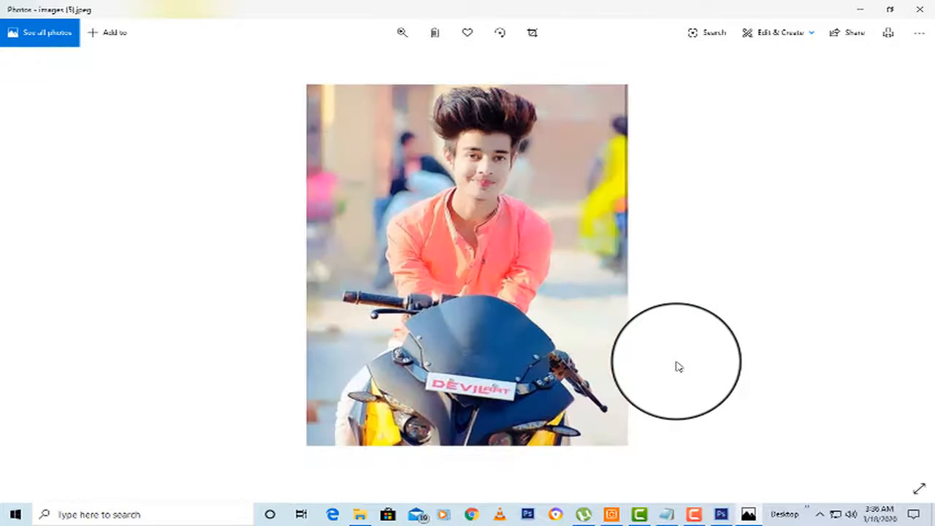
key("Right")
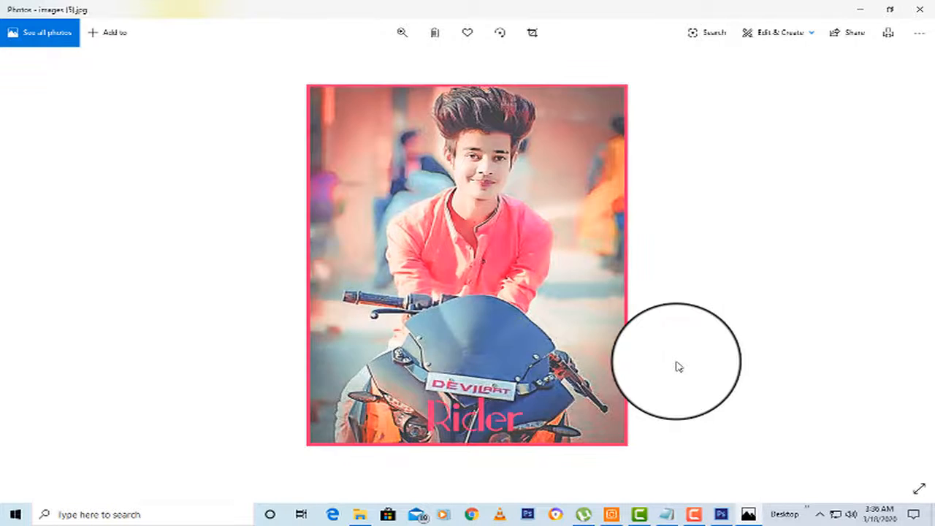
key("Left")
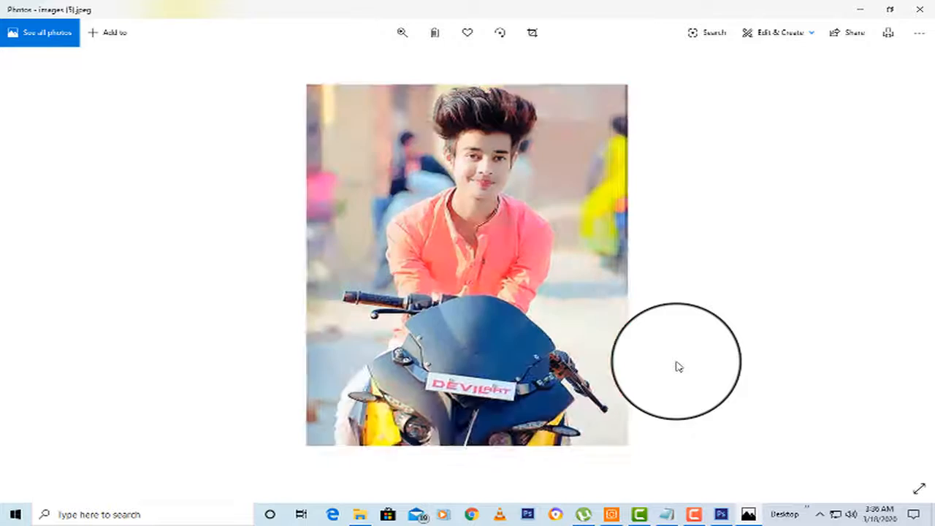
key("Right")
key("Left")
key("Right")
key("Left")
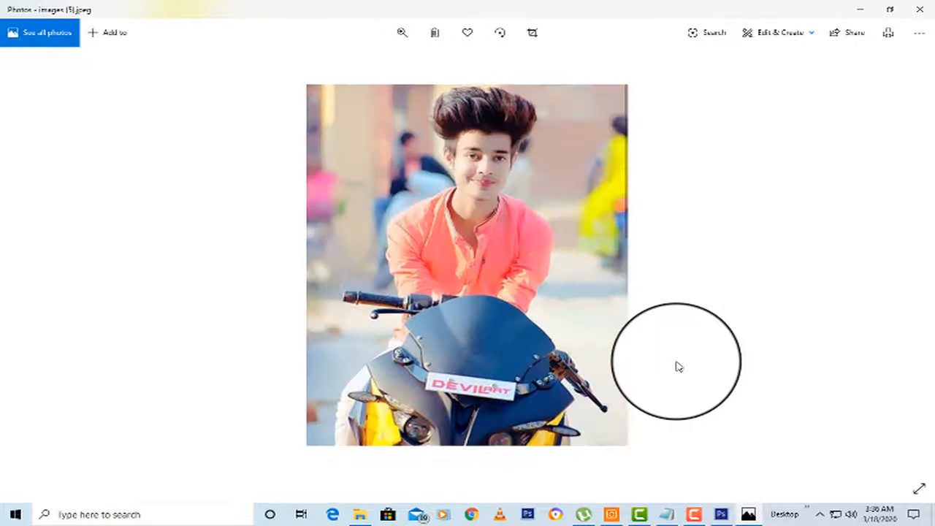
key("Right")
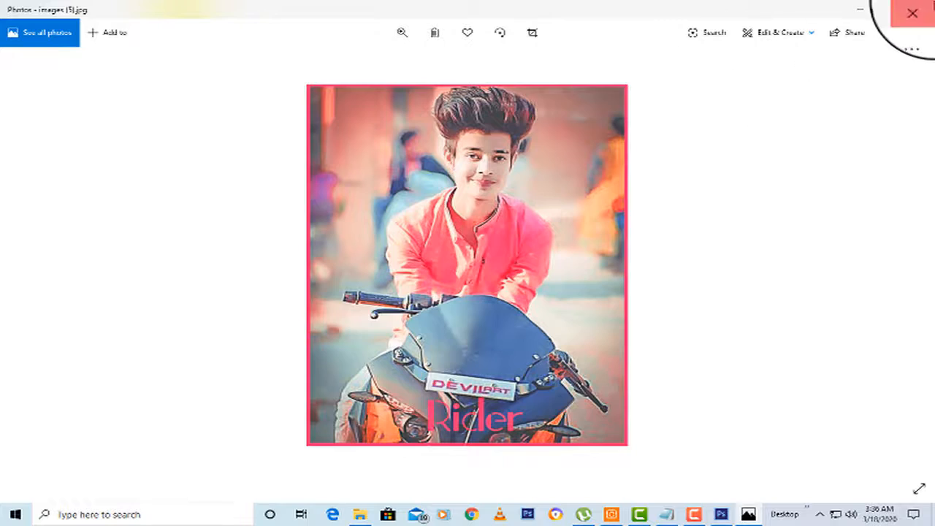
left_click(913, 12)
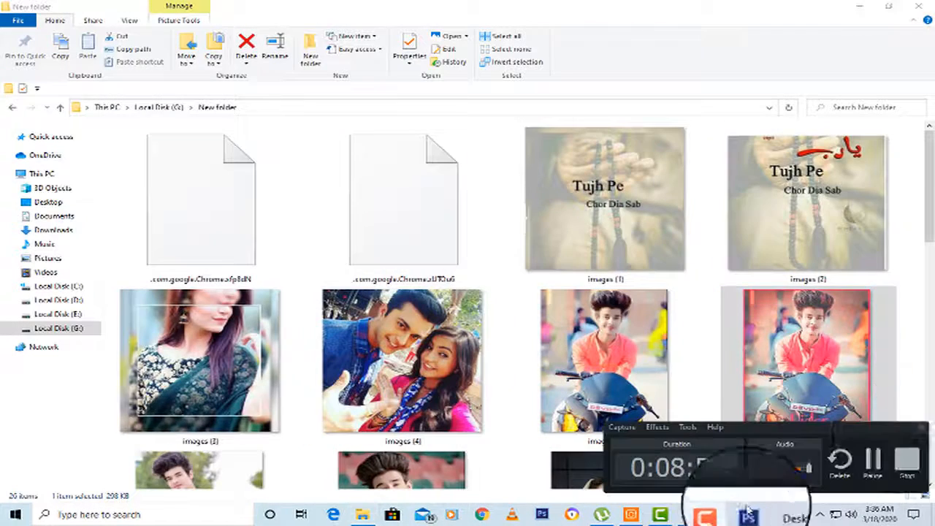
left_click(904, 460)
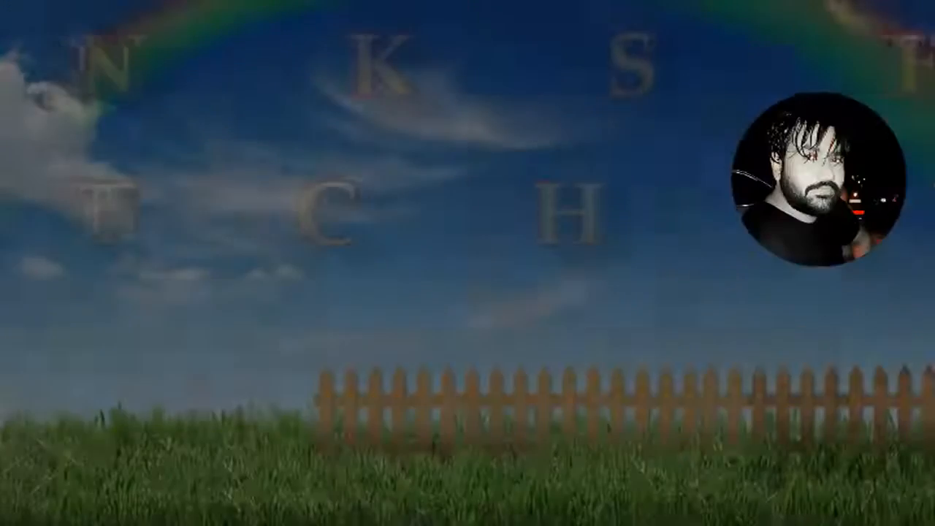